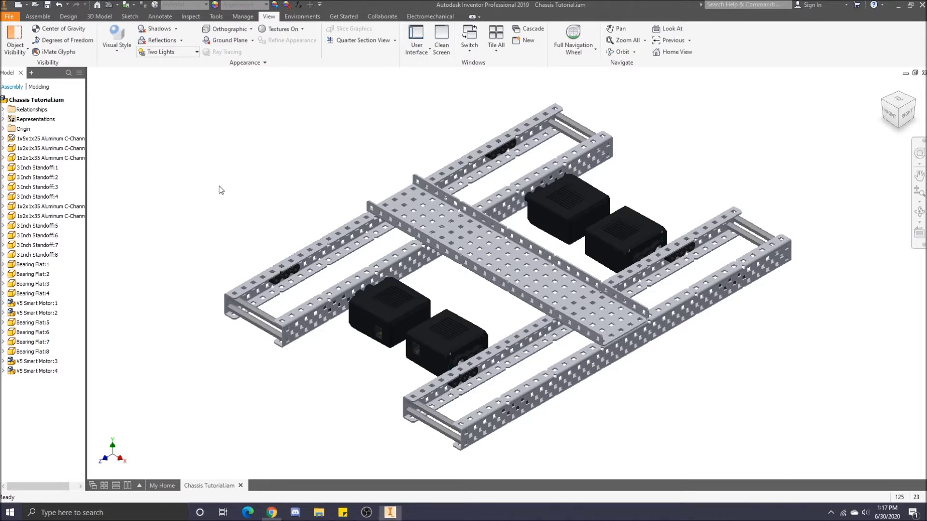
From the Assemble tab's Place browser, load 4 Inch Shaft (Cut).ipt from Motion > Standard Shafts
left_click(38, 18)
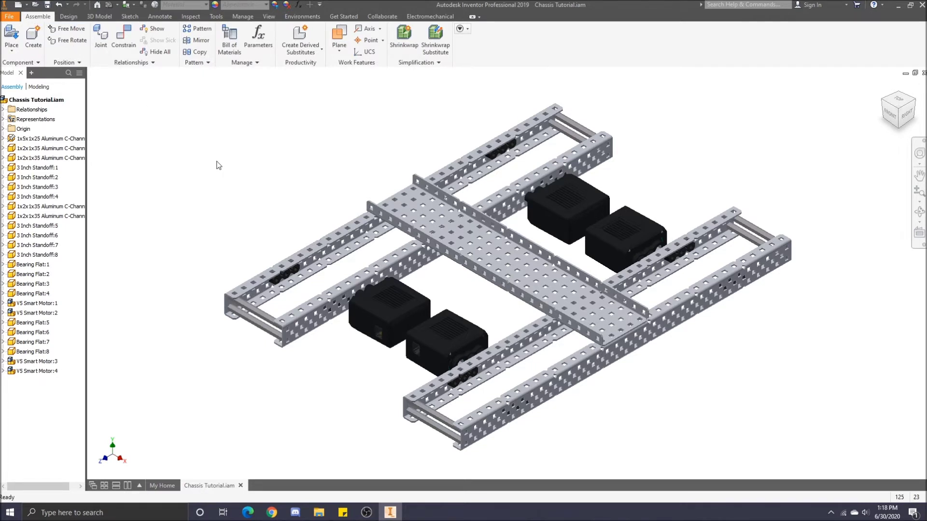
left_click(14, 34)
left_click(603, 190)
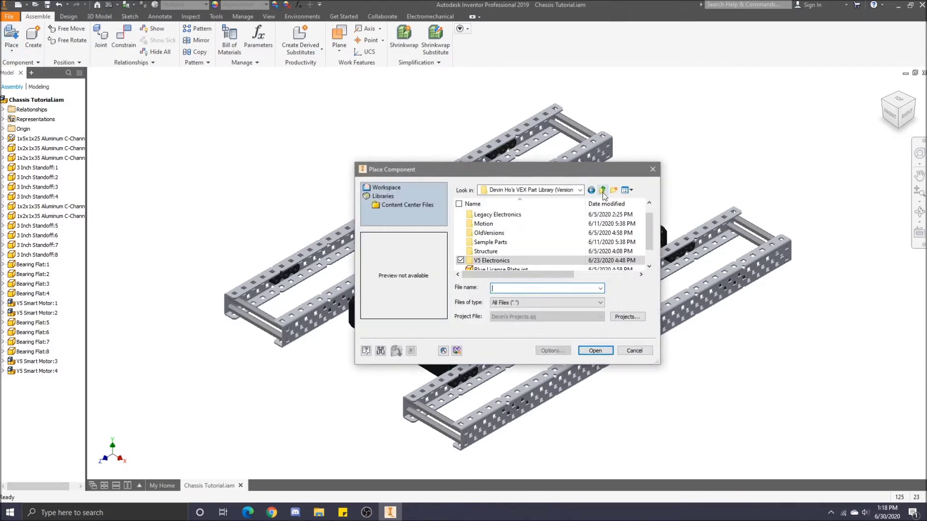
double_click(493, 227)
scroll(511, 270, "down", 1)
scroll(511, 271, "down", 1)
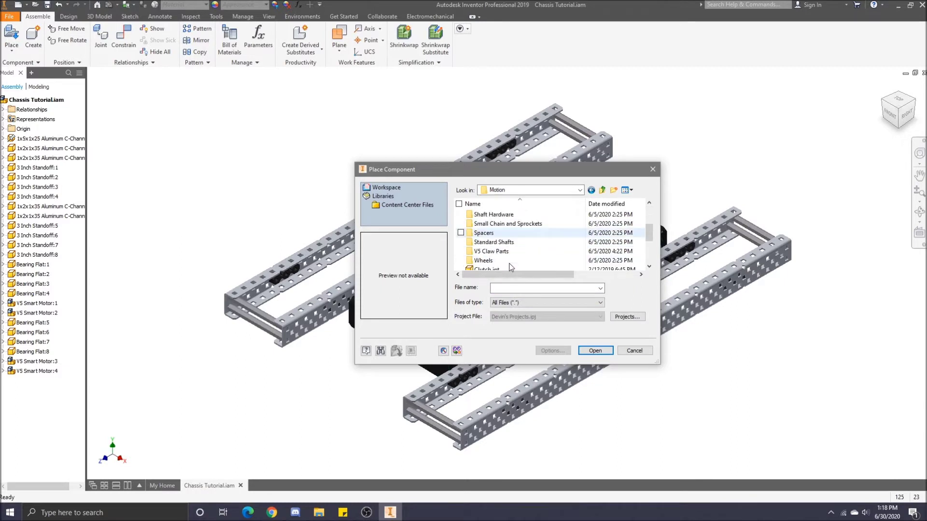
double_click(514, 242)
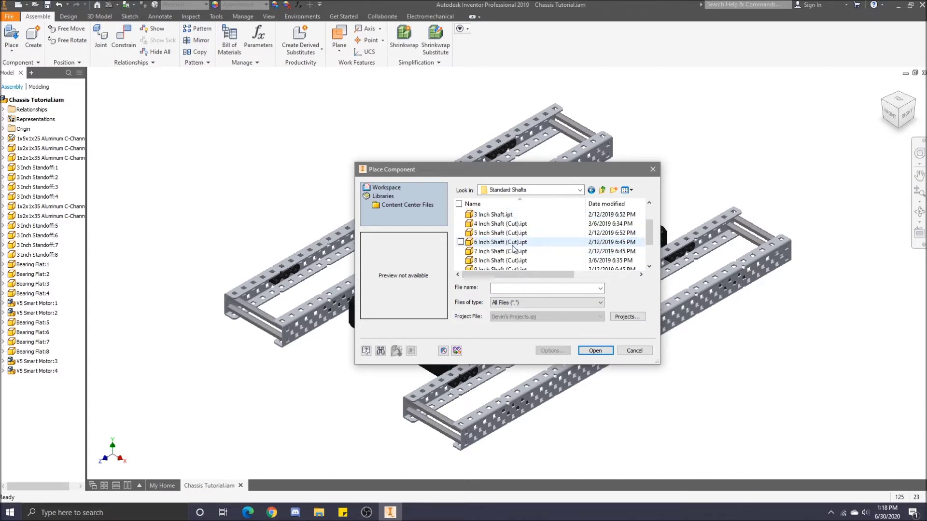
scroll(507, 239, "down", 1)
left_click(491, 224)
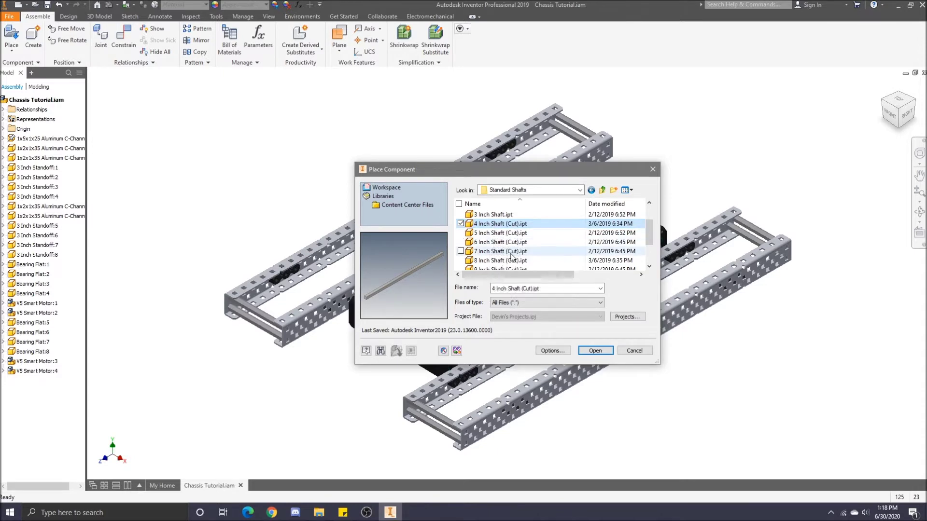
scroll(510, 263, "up", 2)
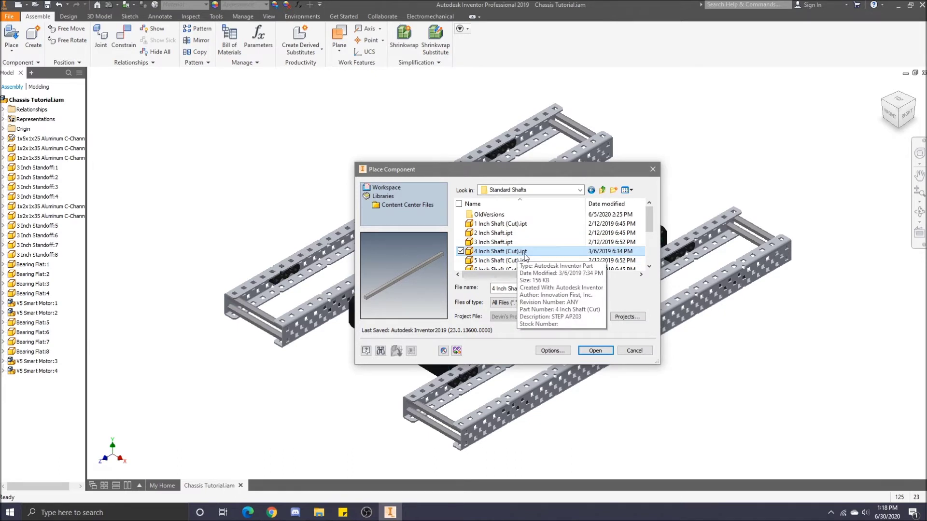
left_click(593, 350)
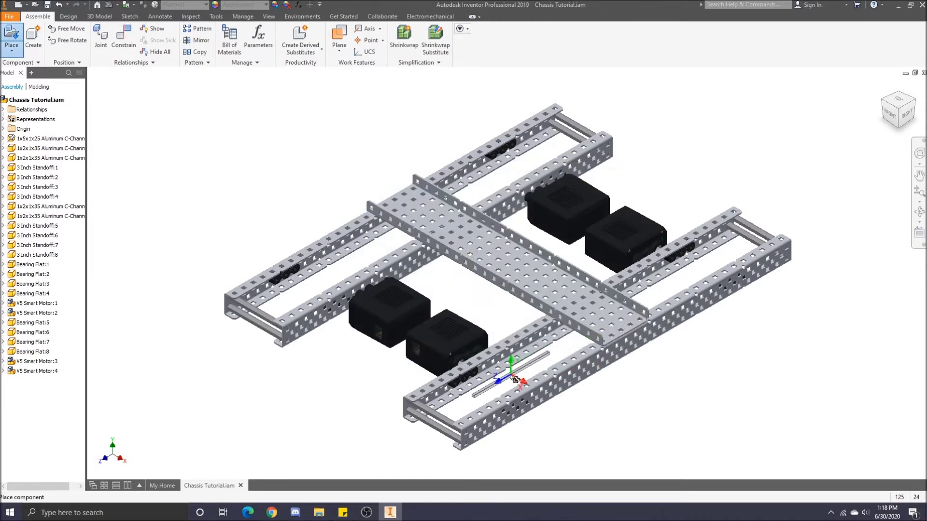
Drop two 4 Inch Shaft (Cut) instances into the chassis and move the first beside the bottom rail
left_click(506, 387)
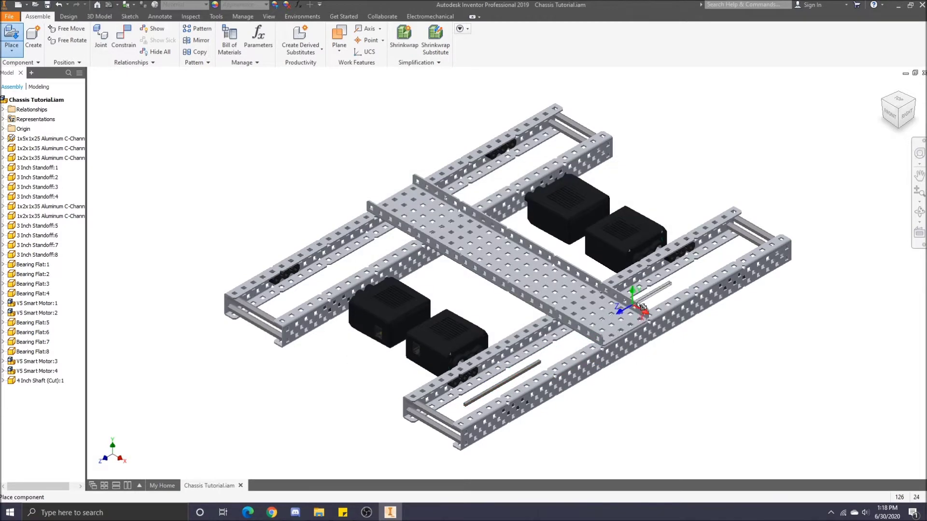
left_click(696, 273)
key("Escape")
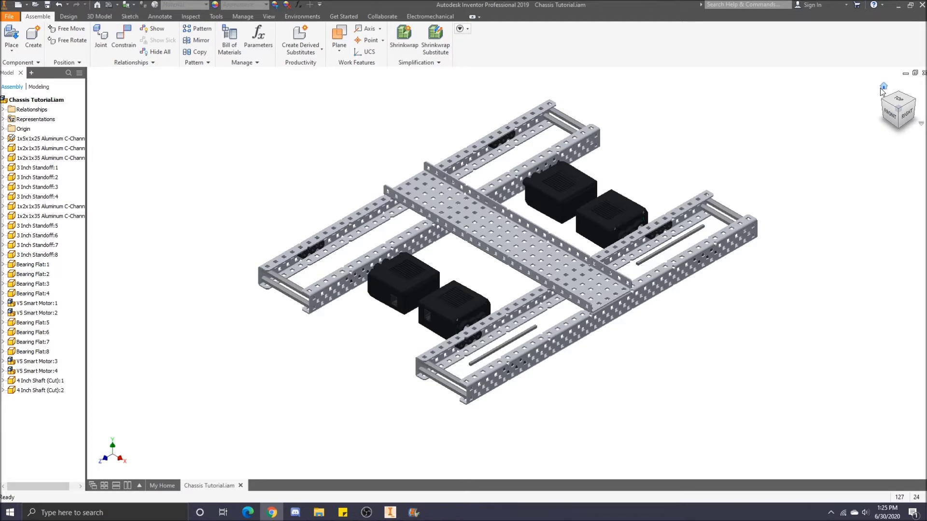
mouse_move(490, 360)
left_mouse_down()
mouse_move(487, 312)
mouse_move(497, 353)
left_mouse_up()
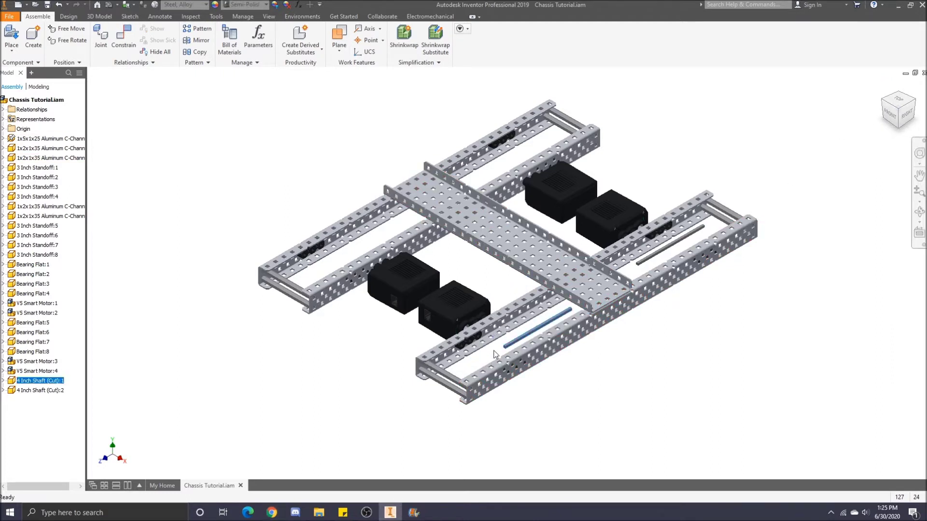
scroll(502, 357, "up", 10)
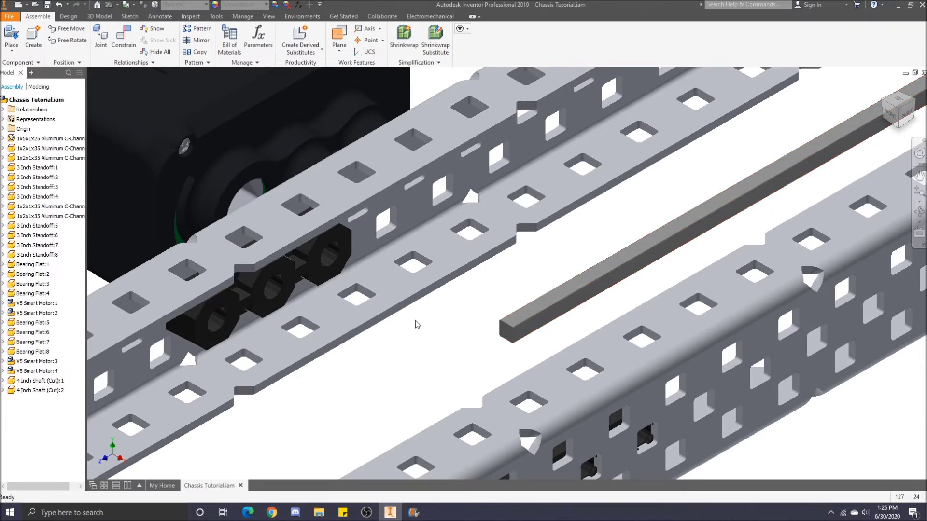
left_click(121, 45)
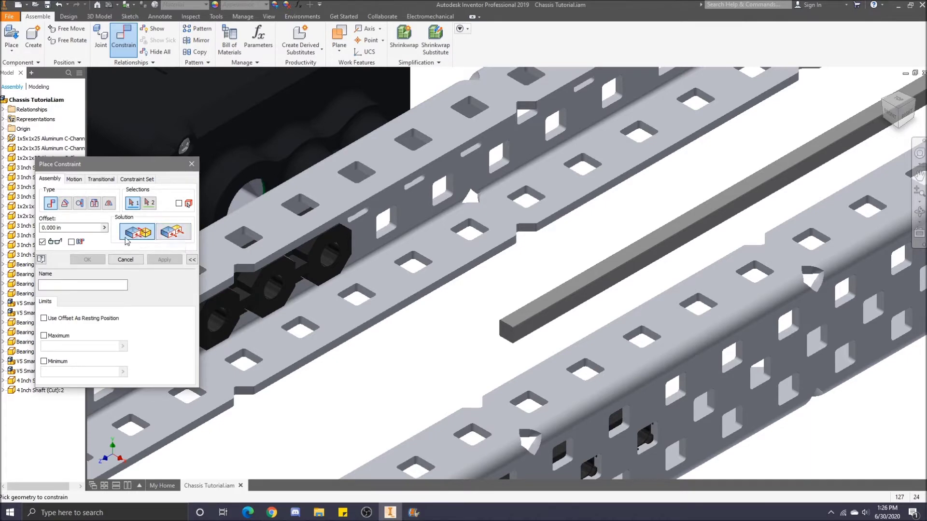
Pick the first shaft's end face for a Mate, then zoom in on the motor in the Right view
left_click(508, 332)
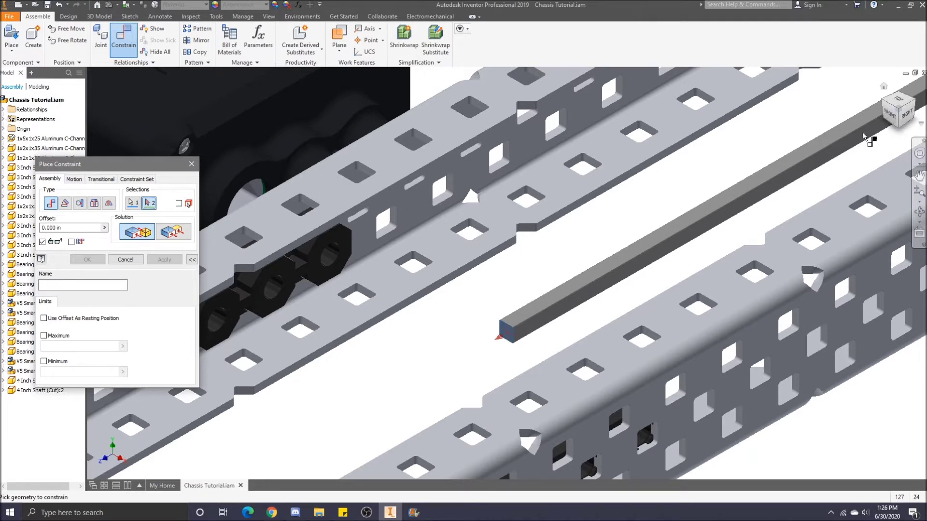
left_click(908, 114)
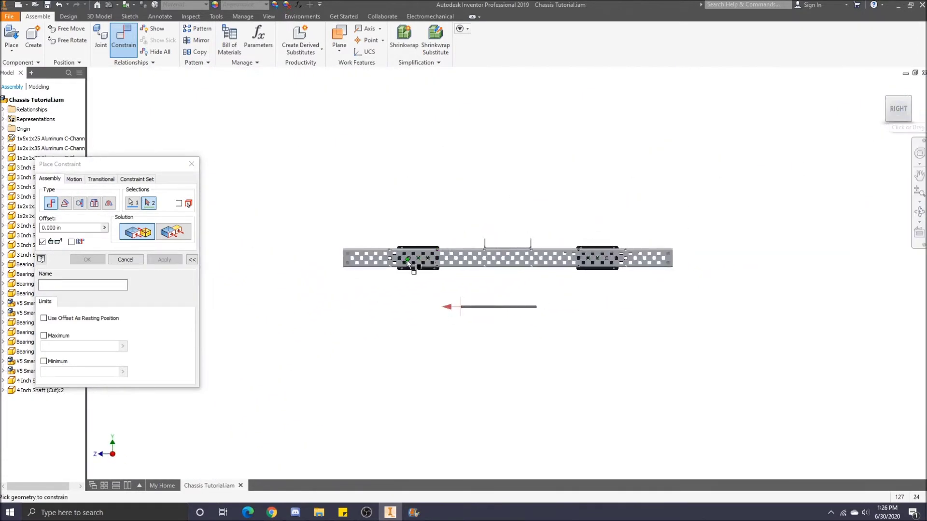
scroll(410, 263, "up", 5)
scroll(411, 262, "up", 3)
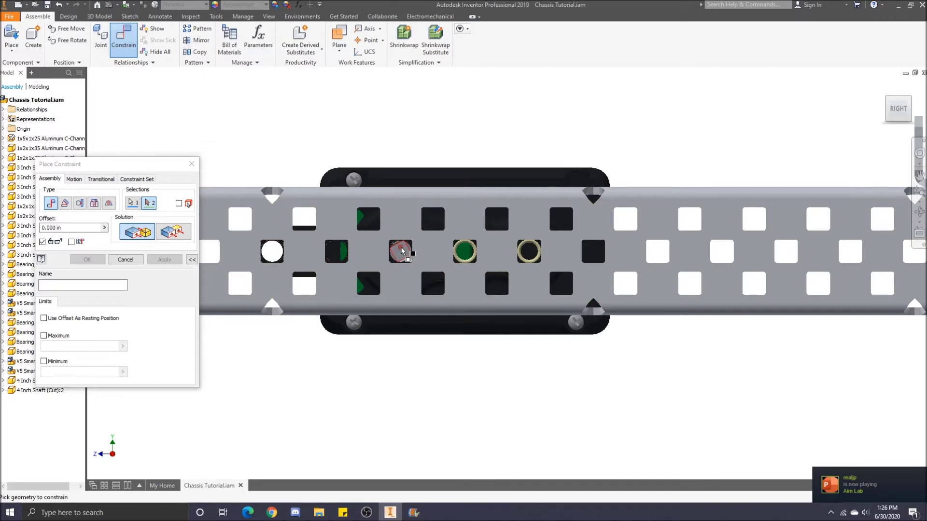
scroll(366, 257, "up", 3)
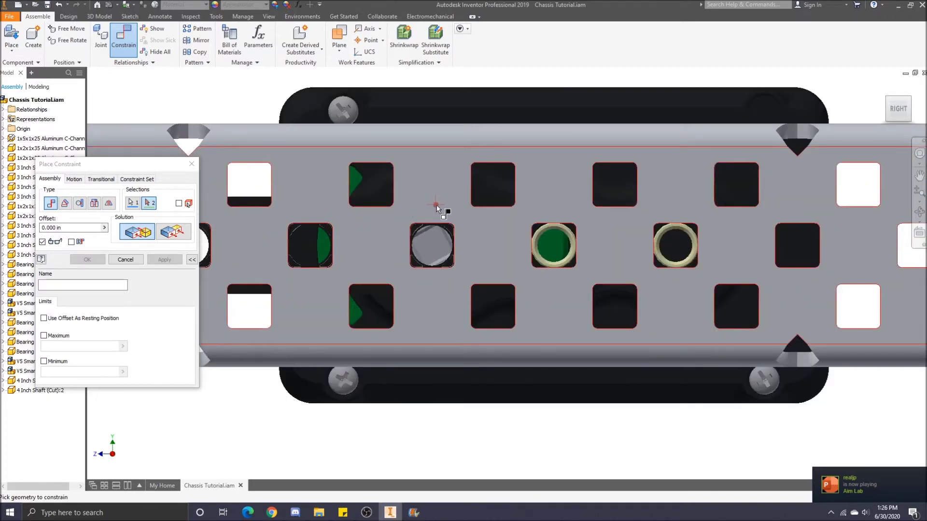
scroll(434, 203, "up", 3)
scroll(423, 265, "down", 5)
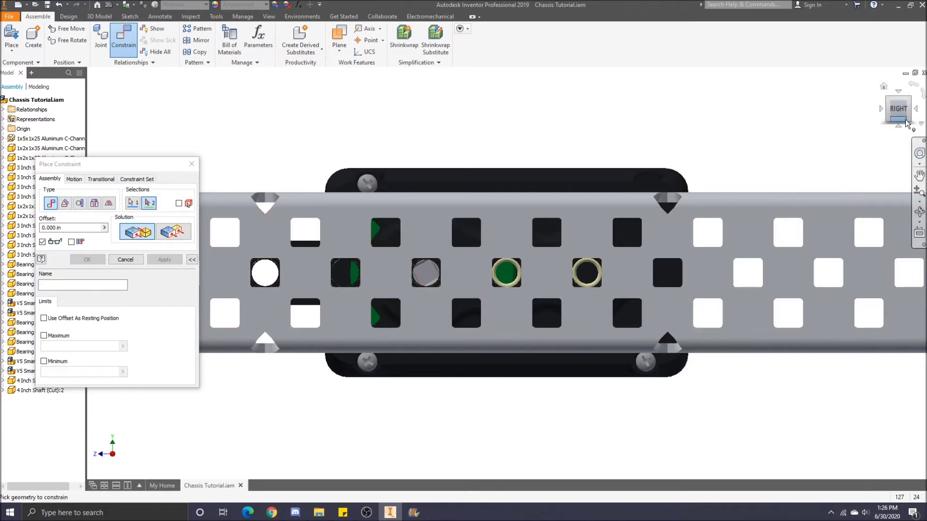
scroll(435, 283, "down", 5)
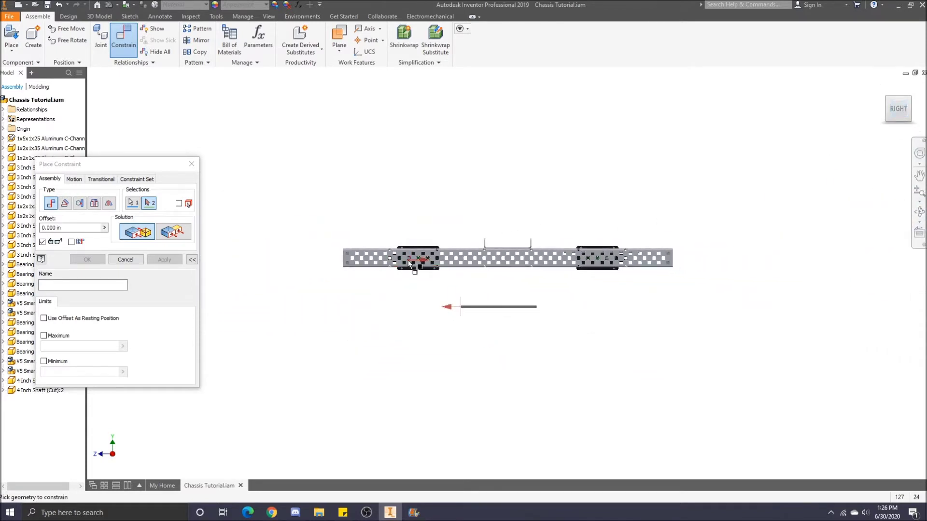
scroll(409, 262, "up", 4)
scroll(409, 262, "up", 2)
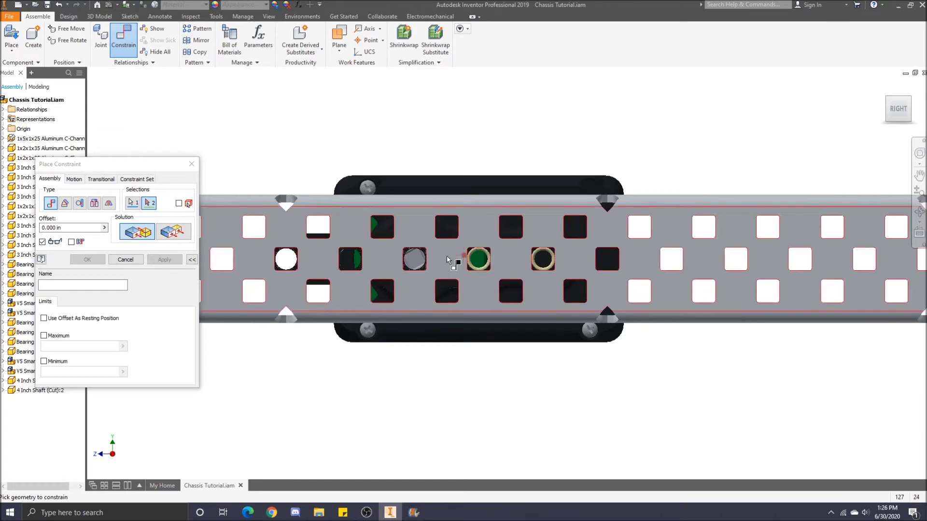
scroll(416, 259, "up", 4)
scroll(415, 259, "up", 5)
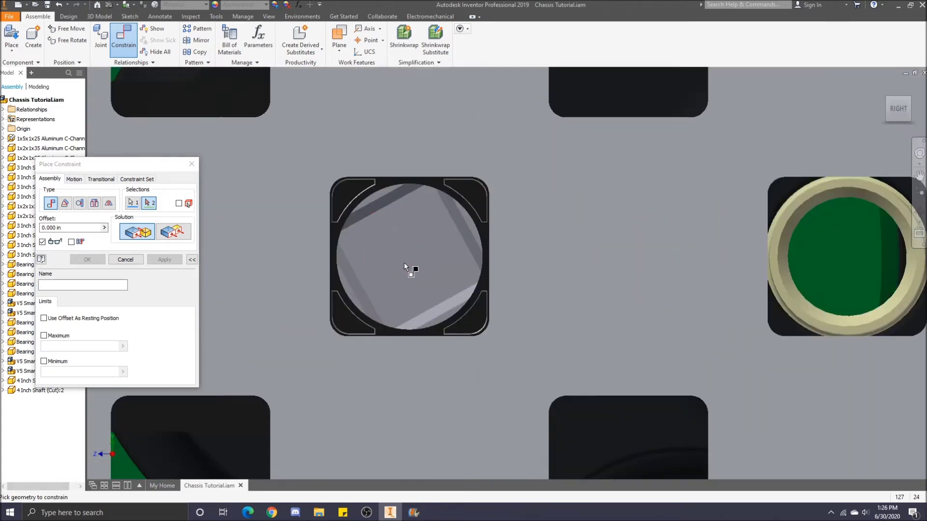
scroll(406, 265, "down", 6)
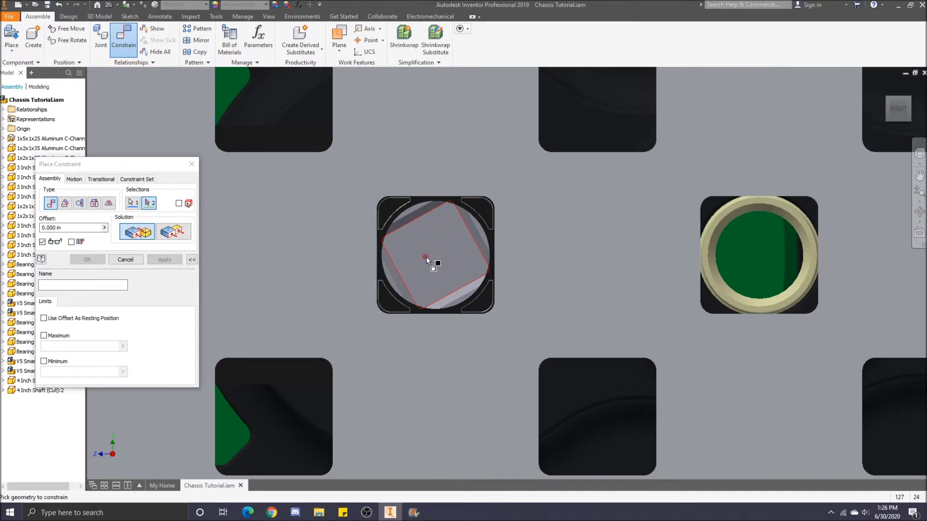
Mate it to the motor's square hole face and return to the Home view
mouse_move(427, 257)
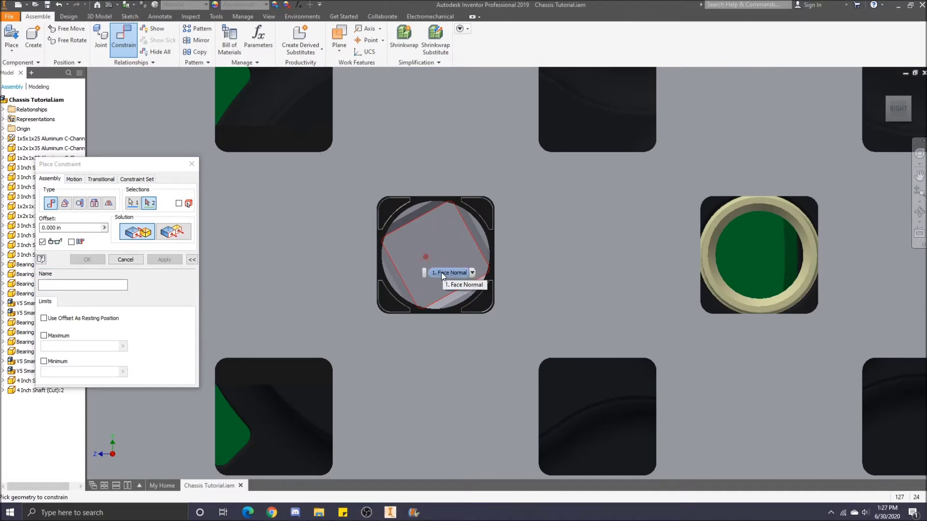
left_click(423, 243)
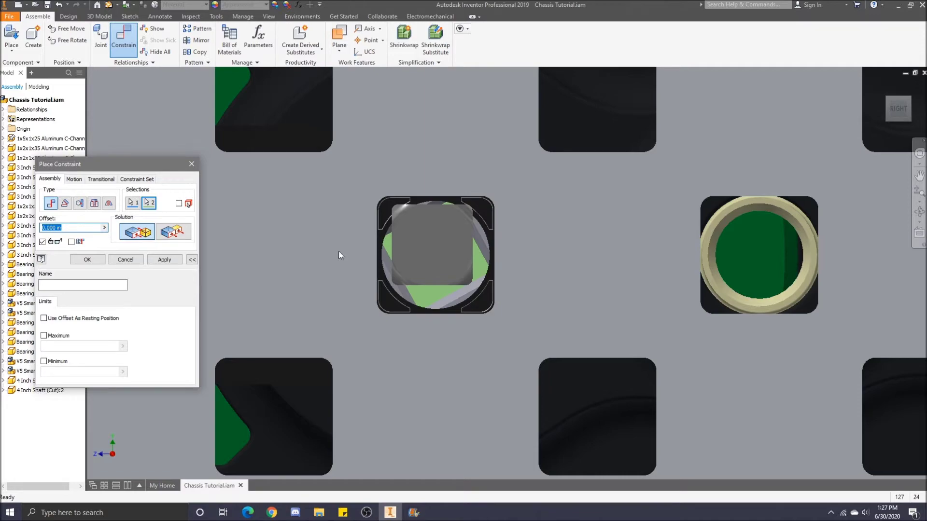
left_click(91, 259)
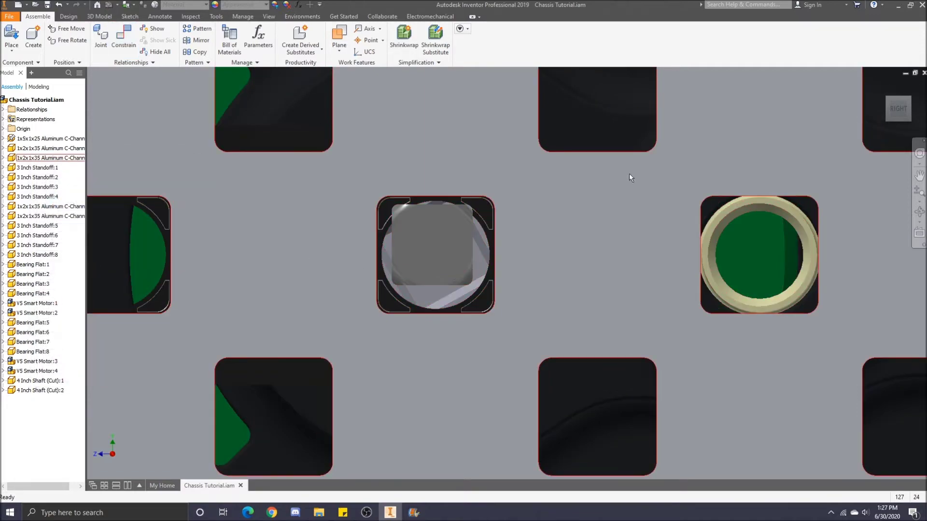
left_click(898, 109)
left_click(883, 86)
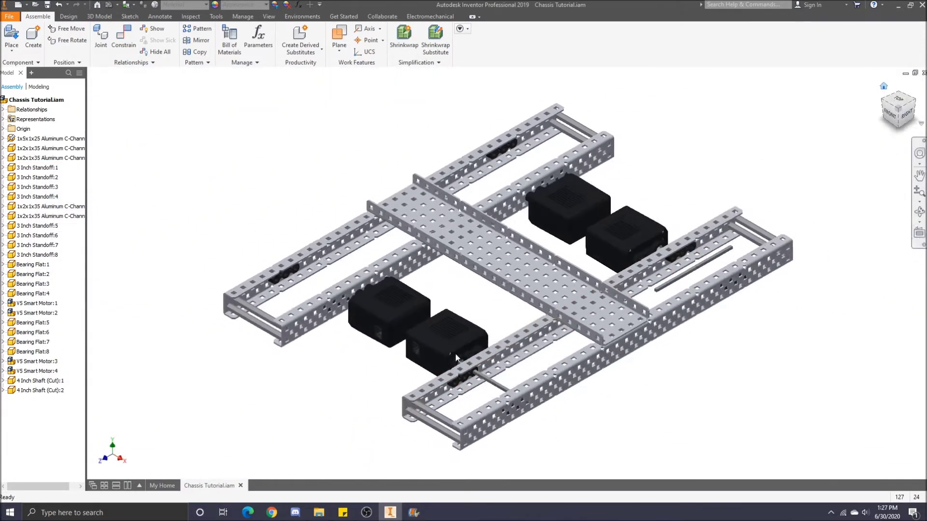
Slide the constrained shaft along its axis through the motor and across the C-channel
scroll(453, 338, "down", 5)
left_click_drag(454, 338, 394, 359)
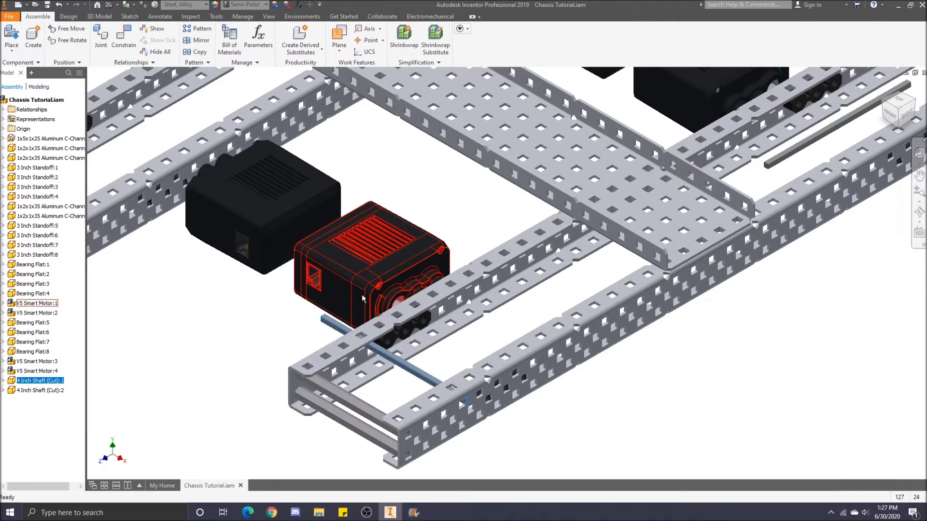
left_click_drag(395, 360, 435, 292)
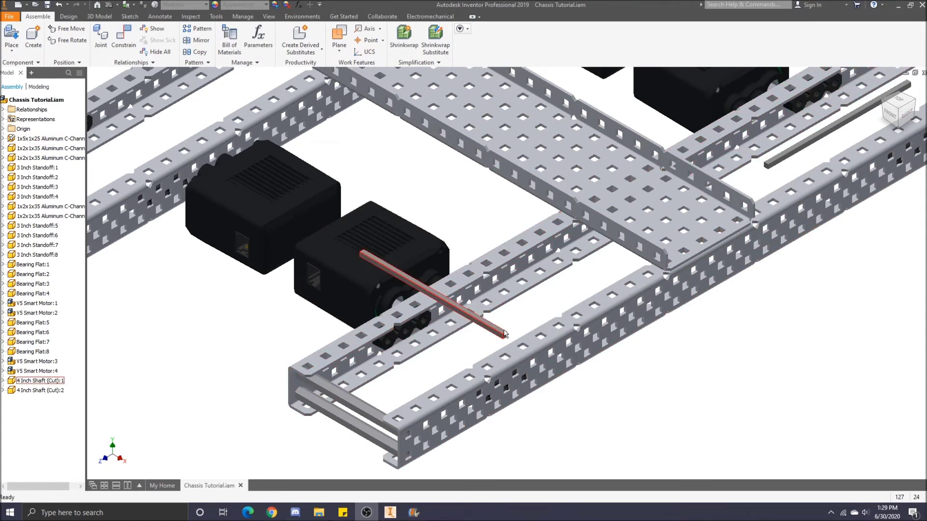
scroll(505, 334, "down", 5)
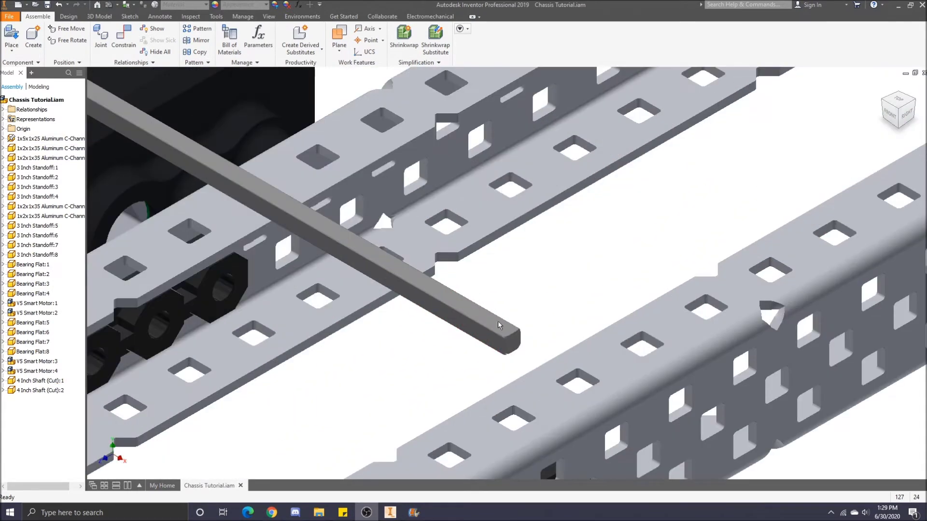
left_click(124, 36)
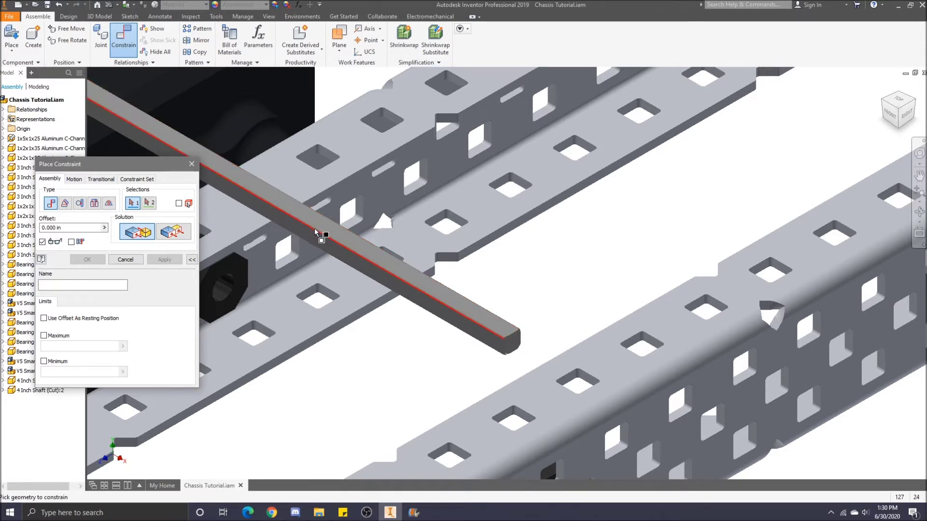
left_click(500, 329)
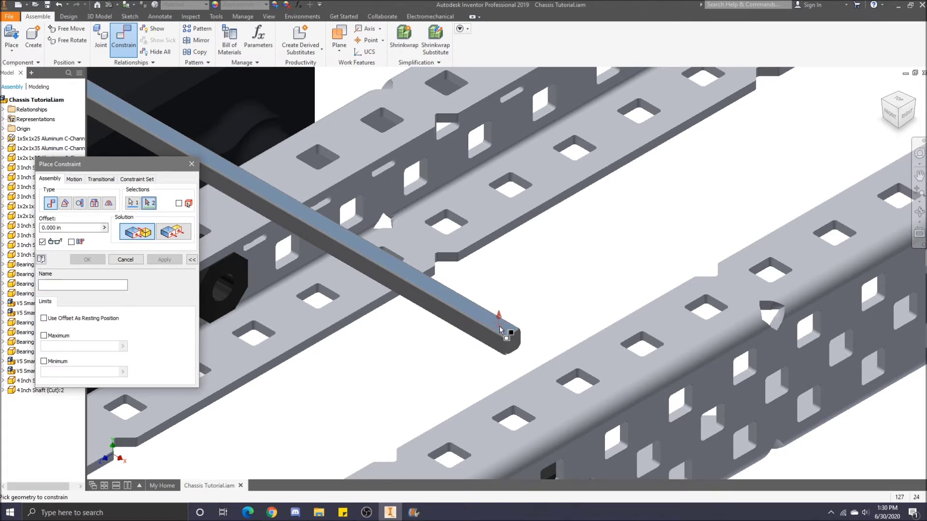
left_click(907, 118)
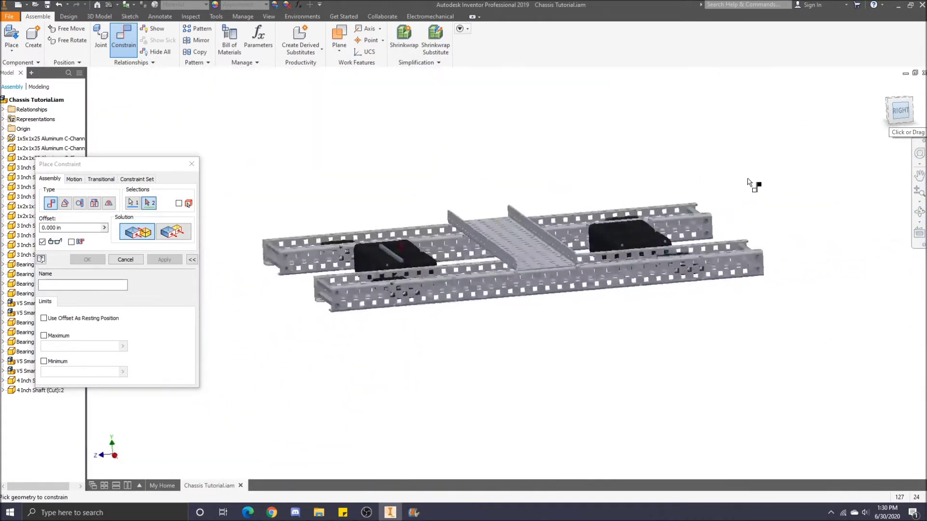
scroll(405, 285, "up", 6)
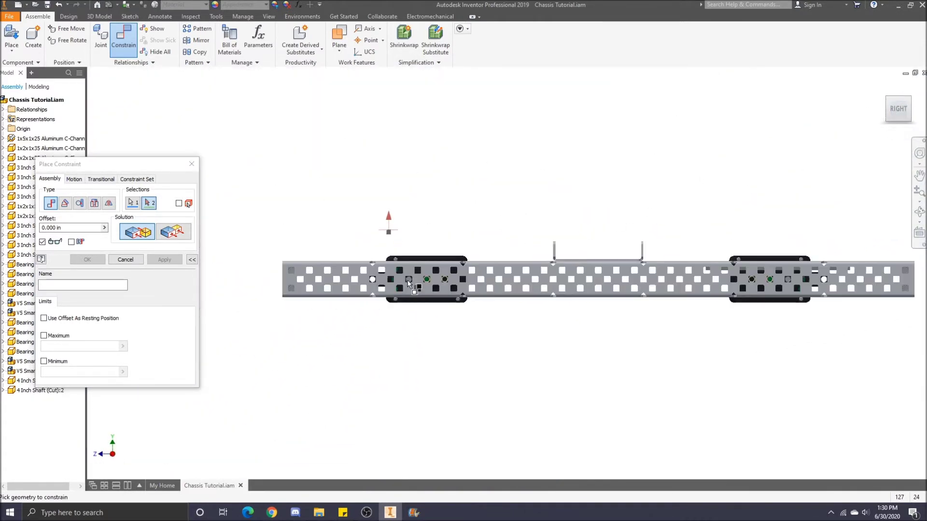
scroll(409, 282, "up", 5)
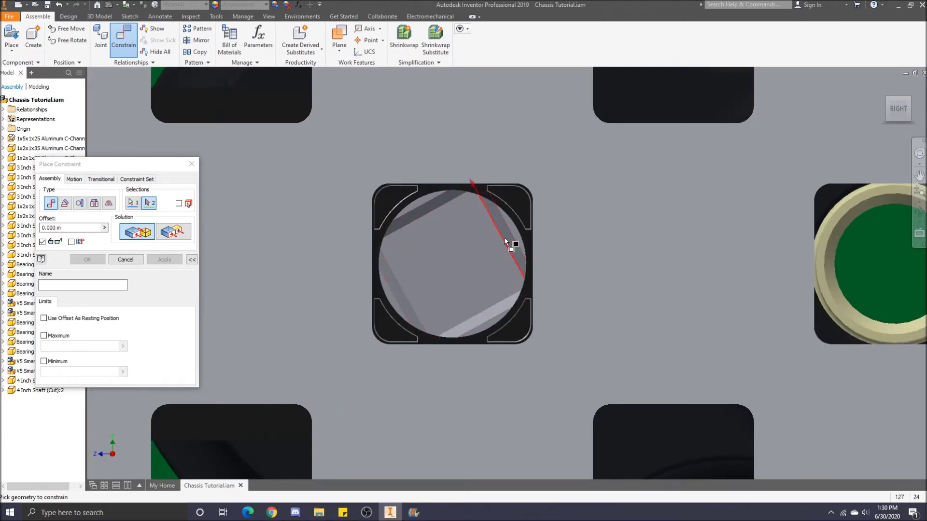
scroll(500, 233, "down", 10)
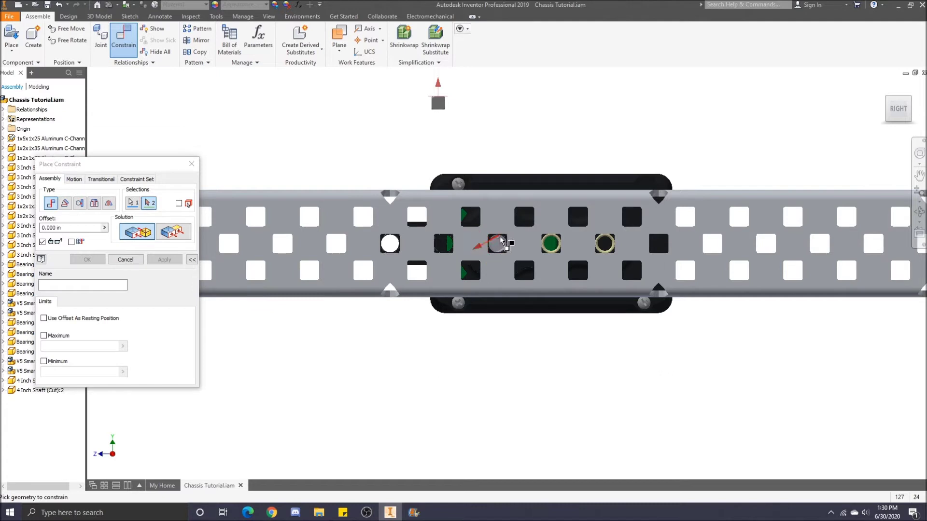
scroll(488, 238, "up", 3)
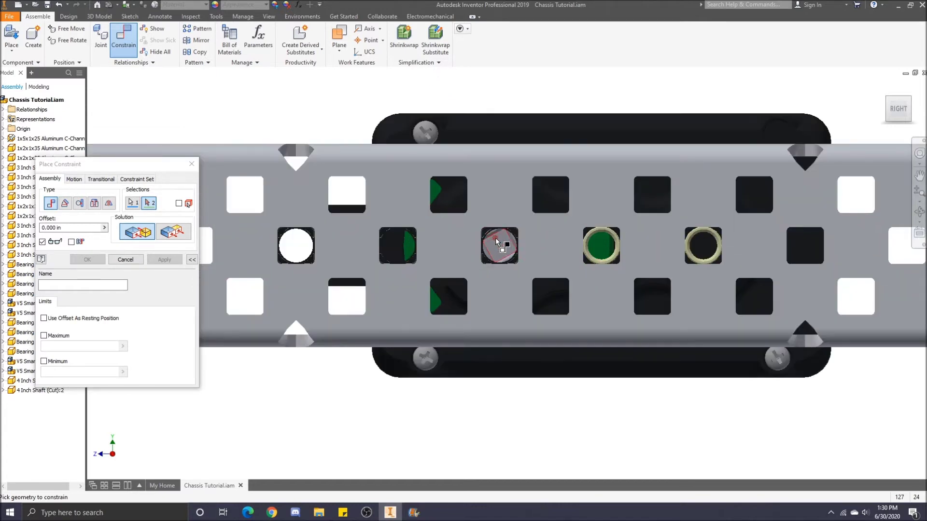
scroll(495, 242, "up", 3)
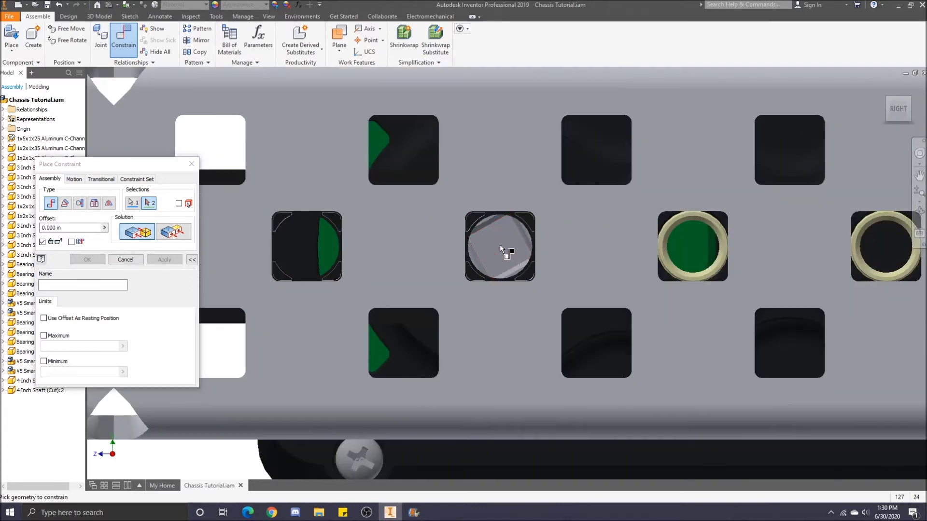
scroll(508, 244, "up", 3)
scroll(505, 242, "up", 3)
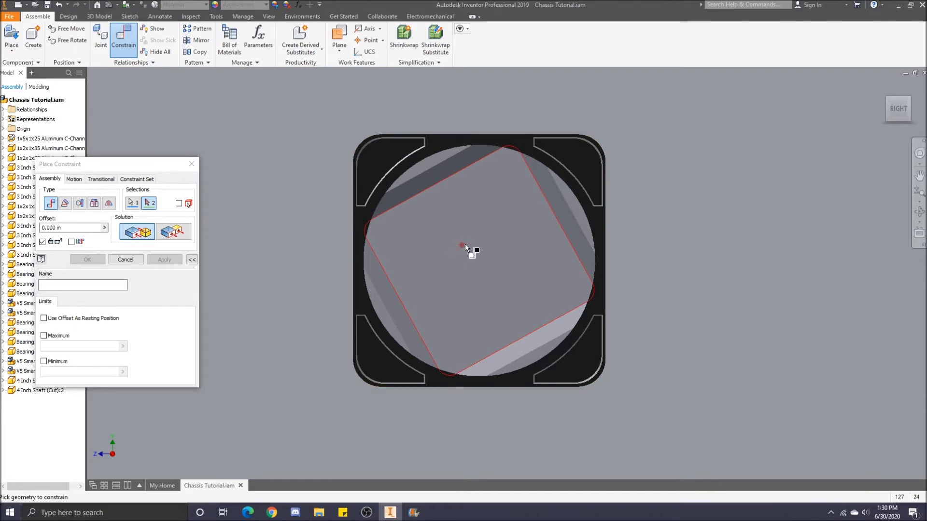
mouse_move(901, 115)
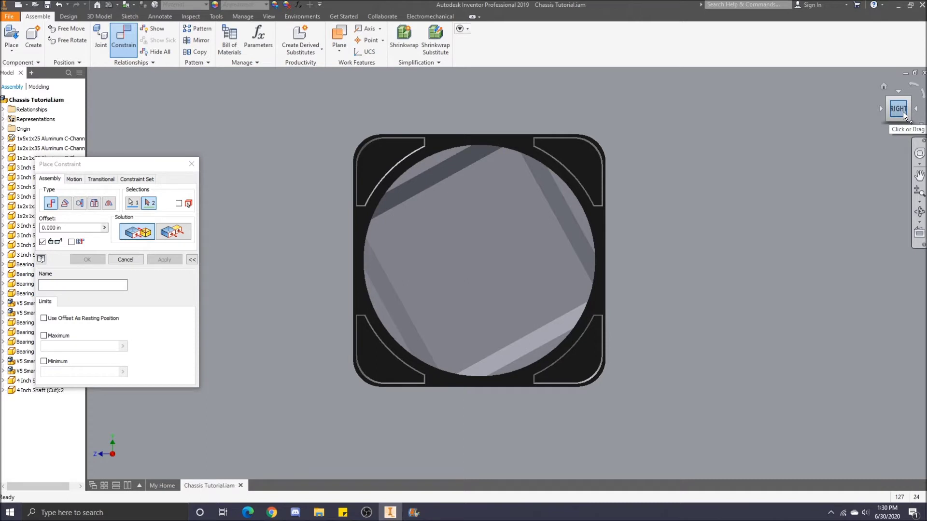
left_click_drag(902, 110, 906, 116)
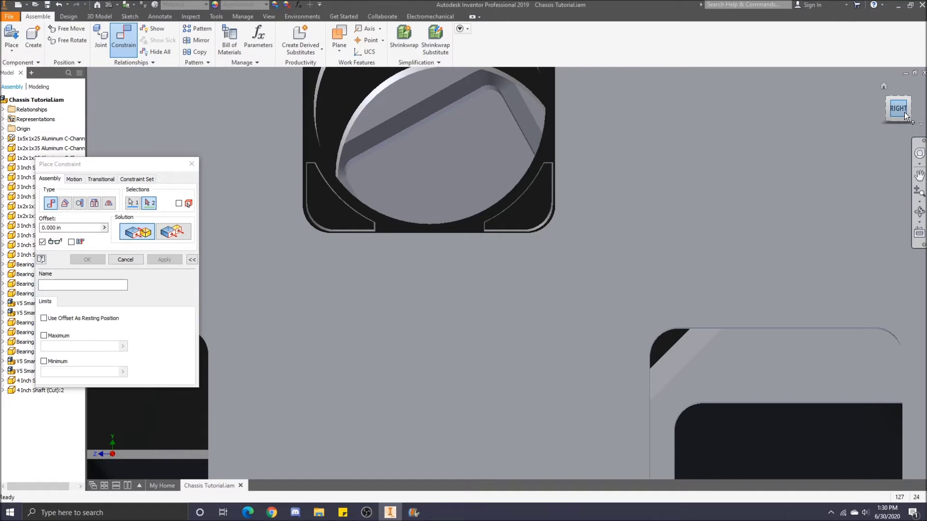
mouse_move(906, 116)
left_mouse_down()
mouse_move(904, 134)
mouse_move(904, 115)
left_mouse_up()
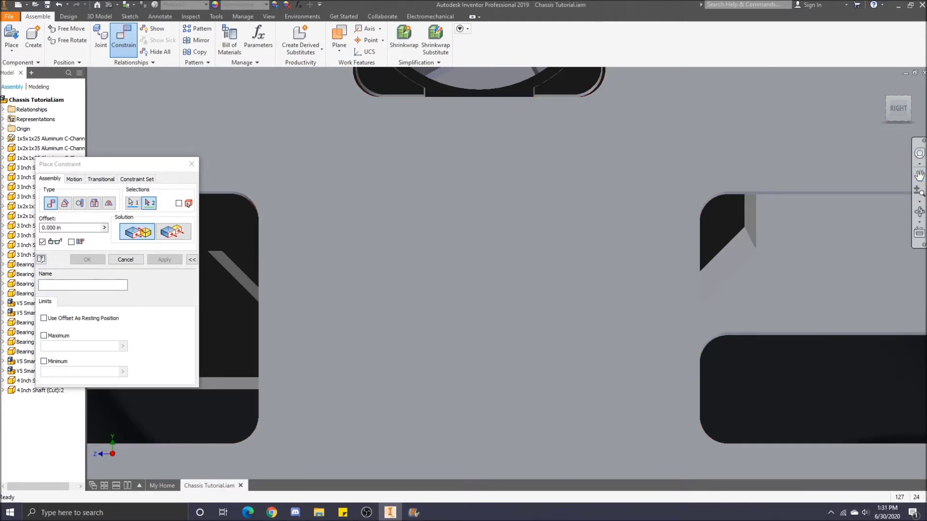
Pan to the bore and mate the shaft flat to the motor's bore face via Face Normal
left_click(918, 175)
left_click_drag(502, 182, 515, 466)
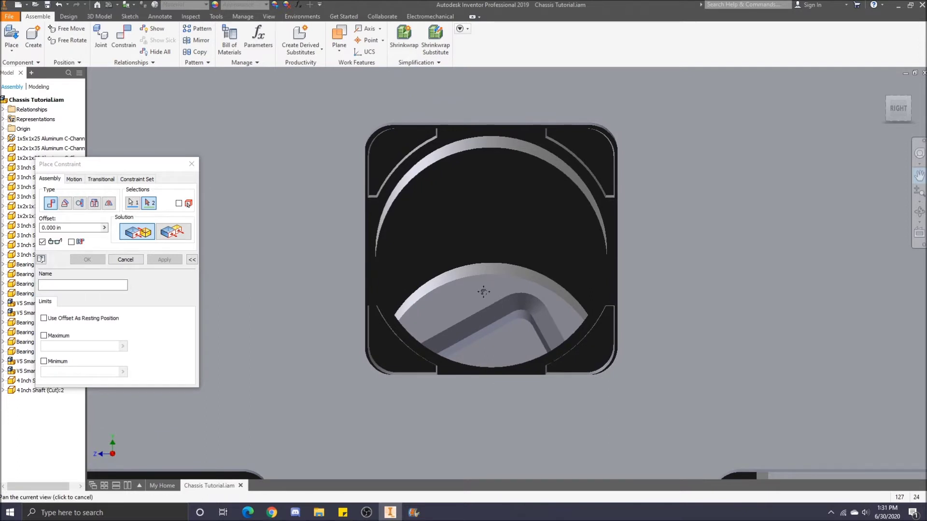
key("Escape")
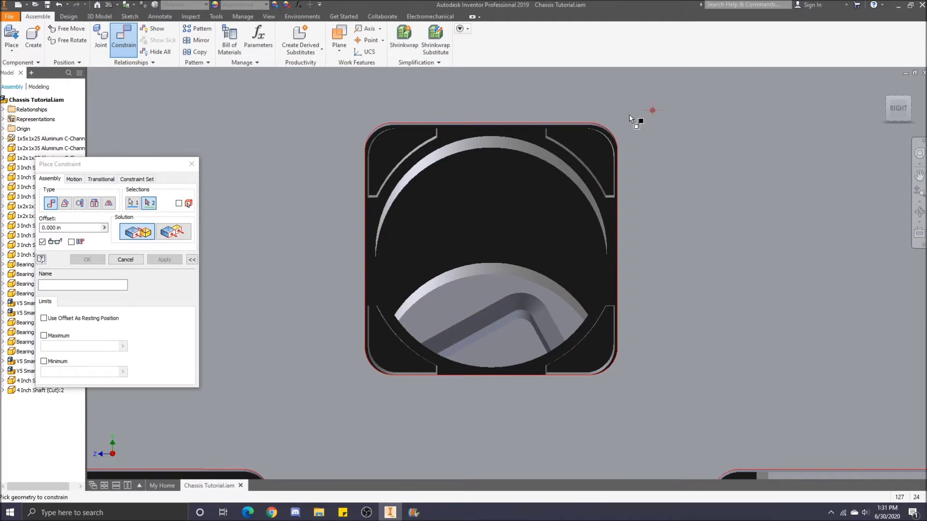
left_click(497, 330)
mouse_move(516, 349)
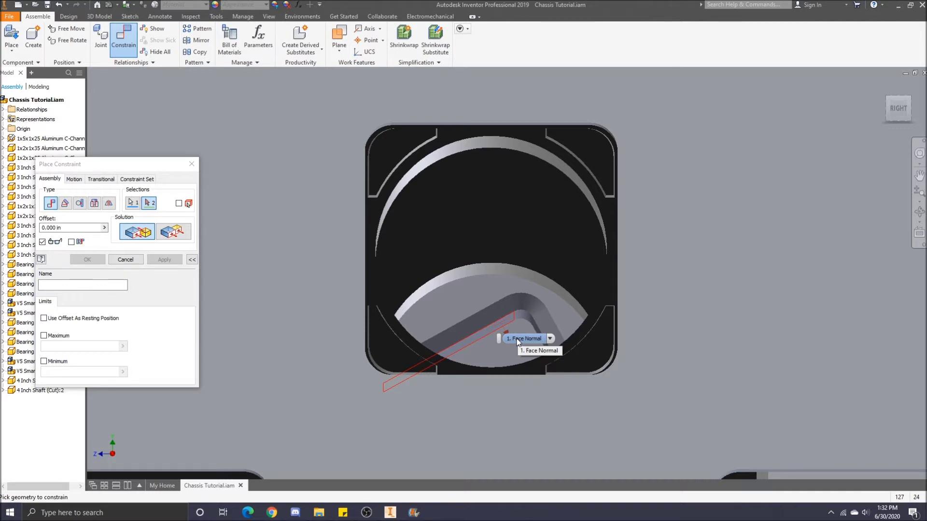
left_click(488, 330)
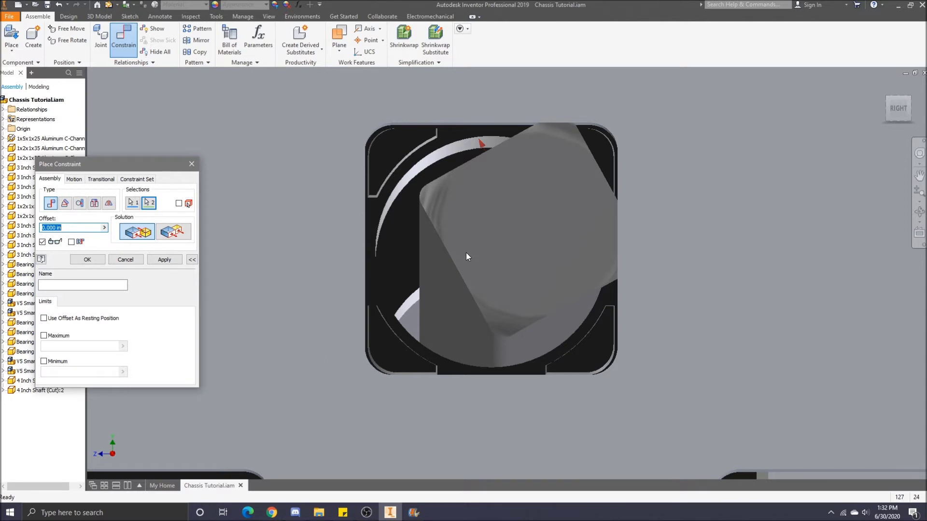
left_click(88, 260)
Save the assembly and drag 4 Inch Shaft (Cut):1 to test that it stays in its hole
left_click(47, 6)
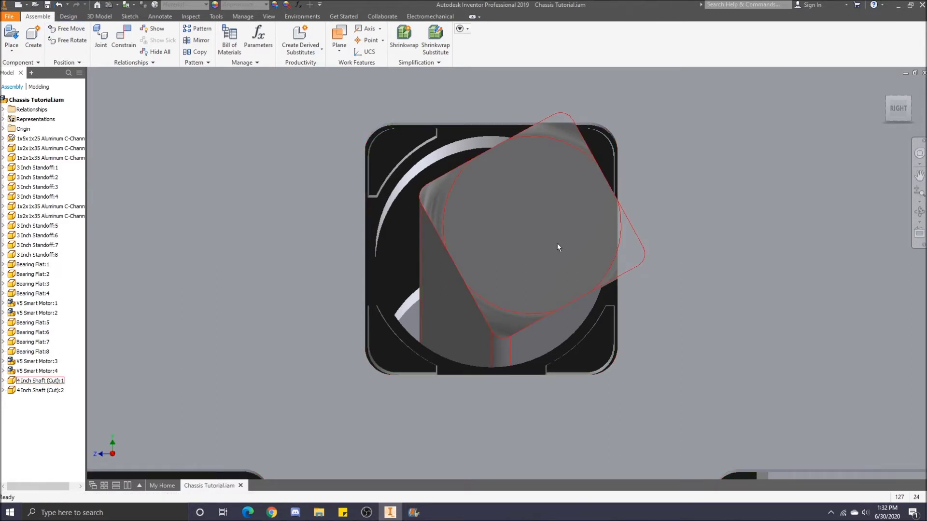
mouse_move(557, 248)
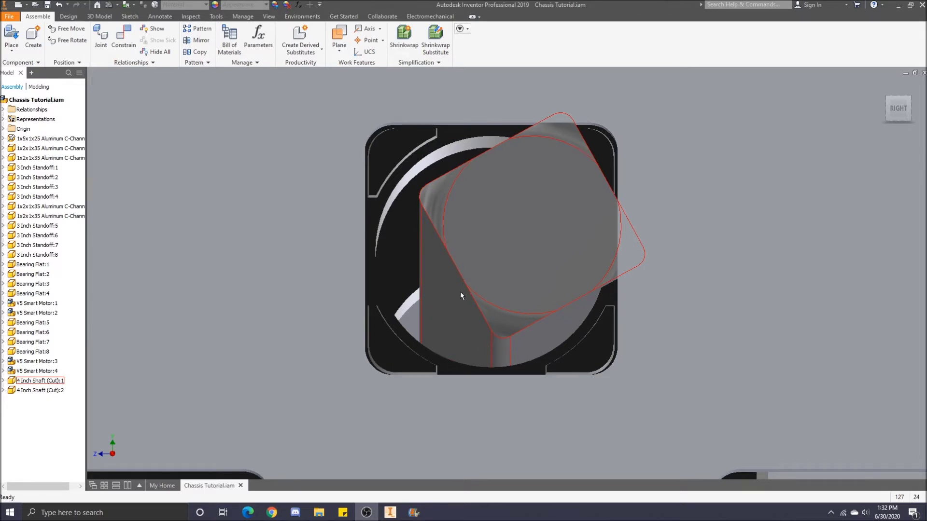
left_click_drag(453, 348, 485, 342)
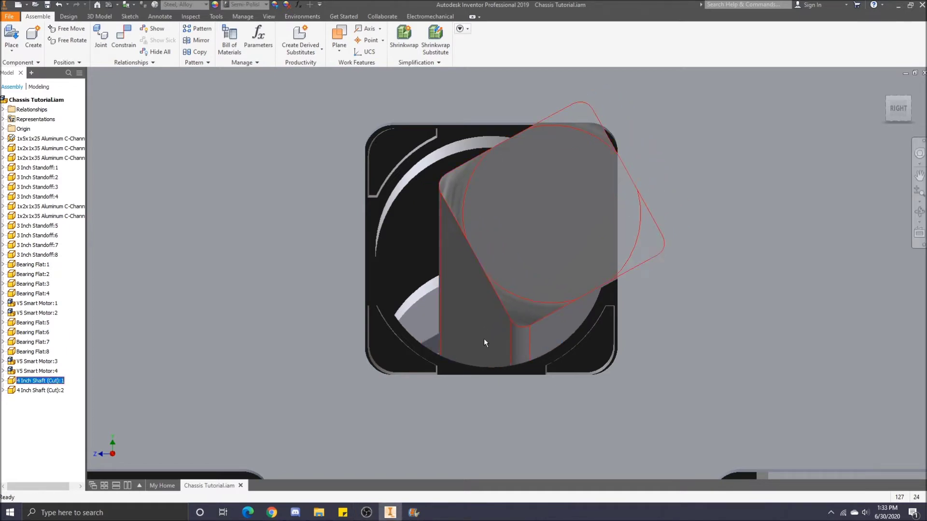
scroll(513, 295, "up", 10)
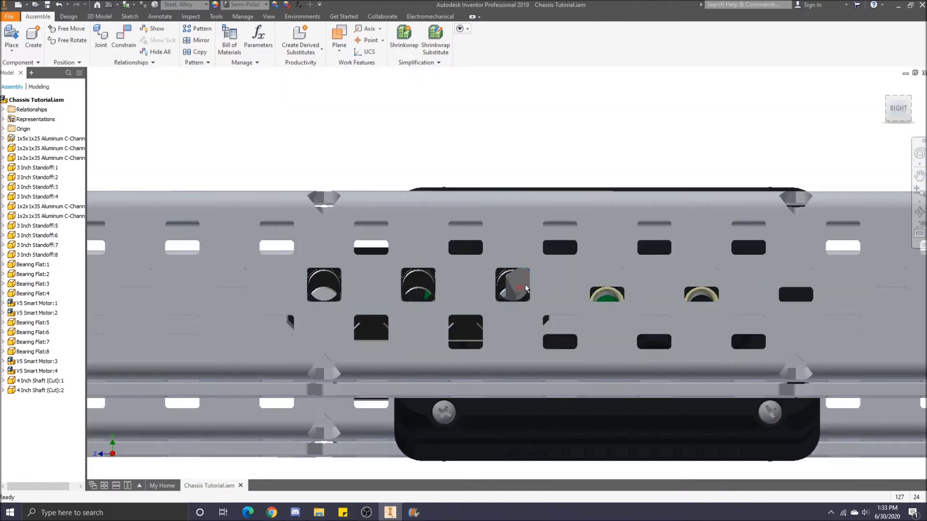
left_click(518, 293)
left_click_drag(518, 293, 842, 129)
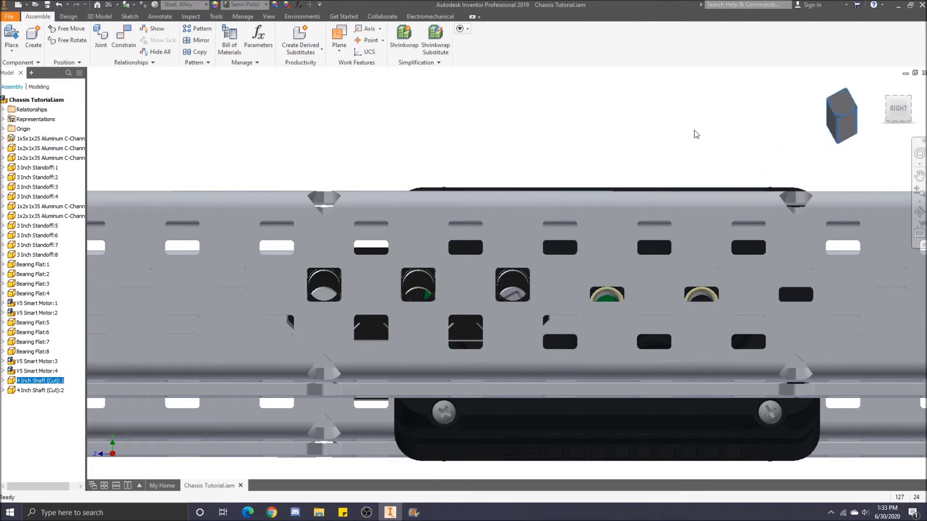
Start a second Mate on the shaft's edge and turn to the Right view of the motor block
left_click(125, 39)
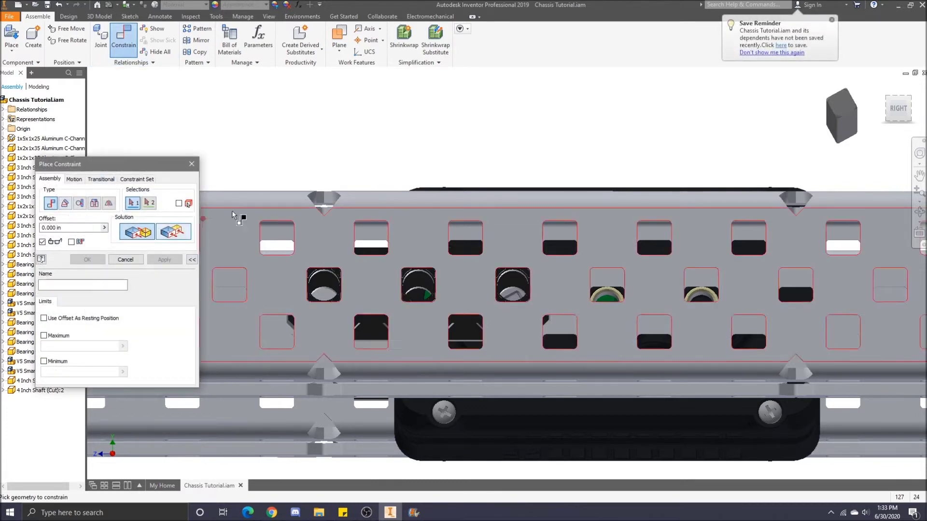
left_click(831, 126)
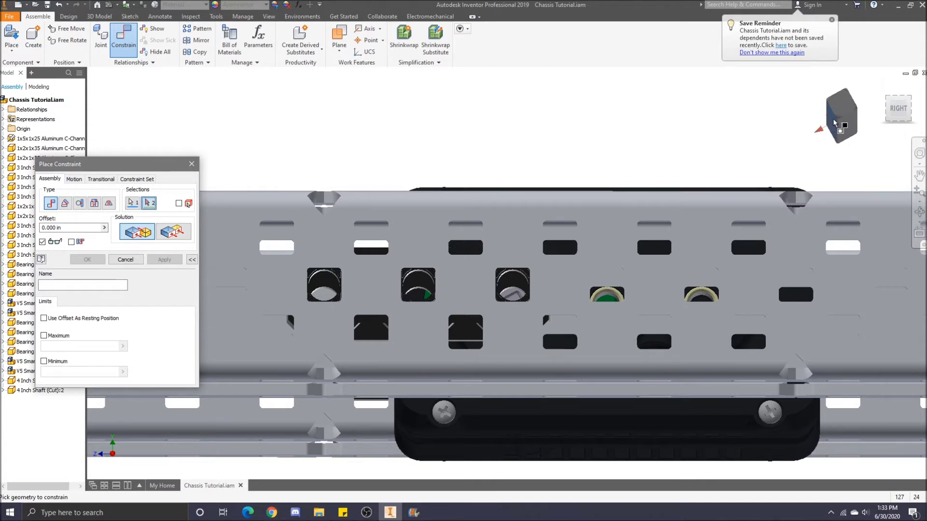
scroll(887, 109, "up", 3)
left_click(887, 109)
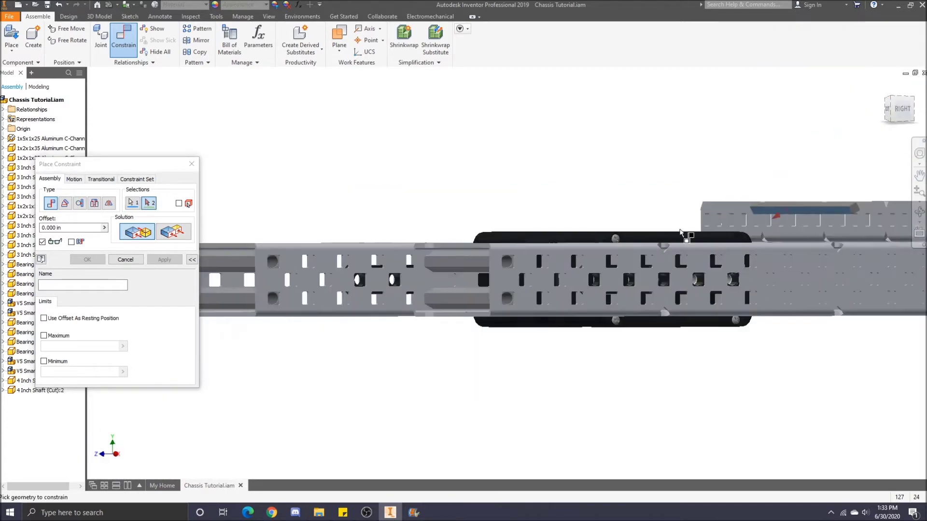
scroll(823, 203, "up", 4)
scroll(736, 257, "down", 6)
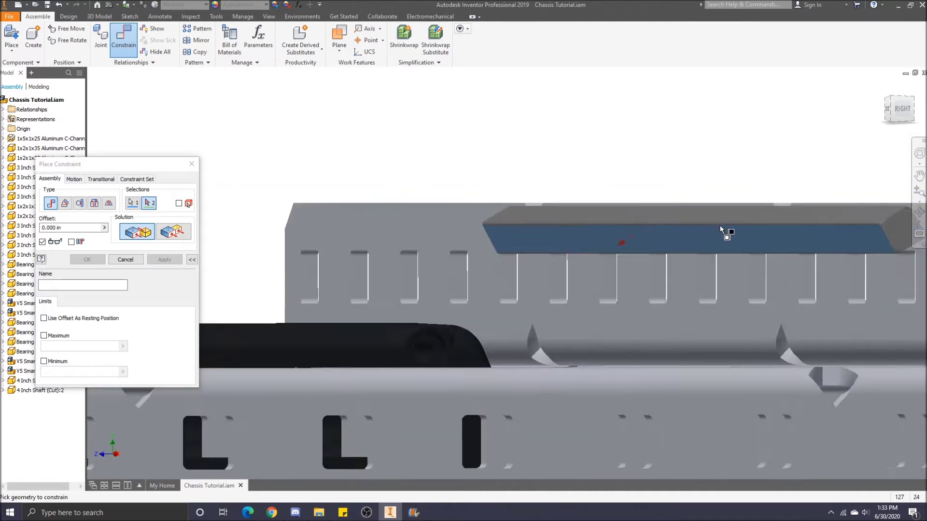
left_click(901, 109)
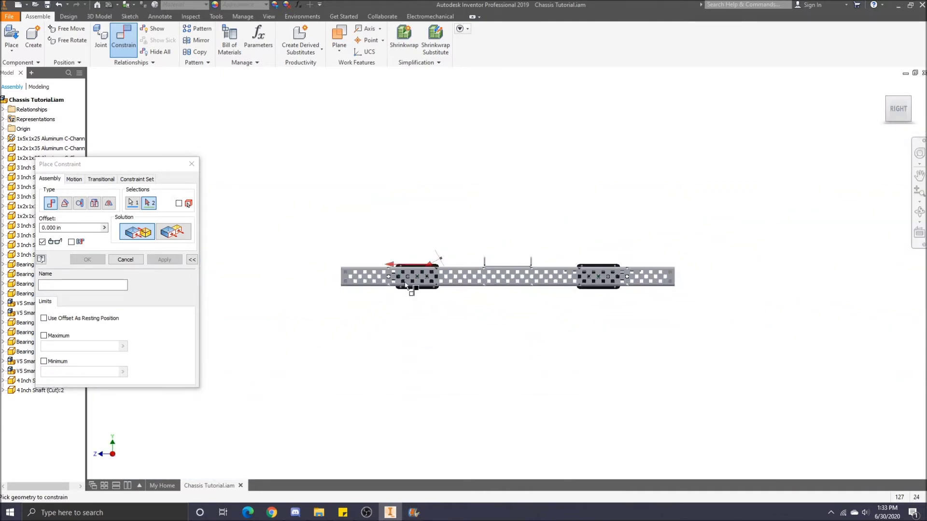
scroll(411, 278, "up", 5)
scroll(410, 278, "up", 8)
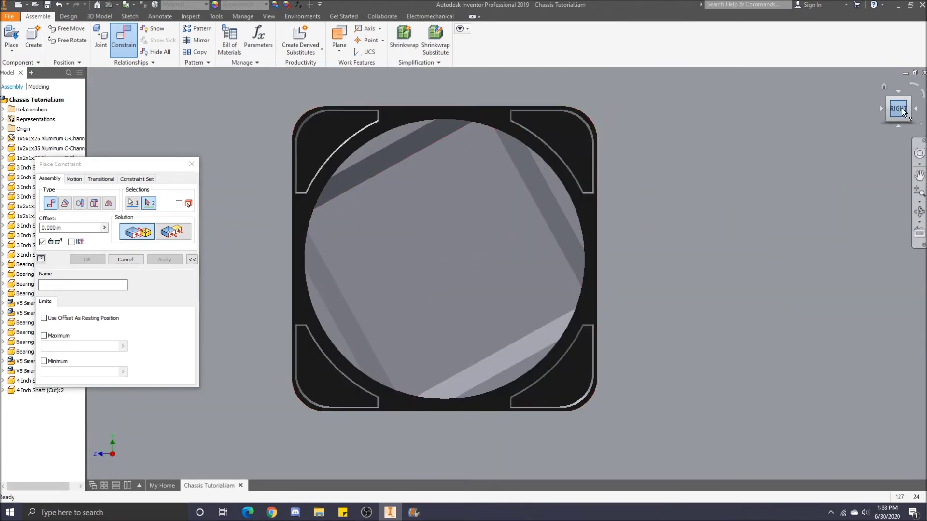
left_click_drag(902, 111, 894, 114)
Pan to the motor bore, mate to its inner face at 0.000 in, and return Home
left_click(919, 175)
left_click_drag(309, 278, 699, 285)
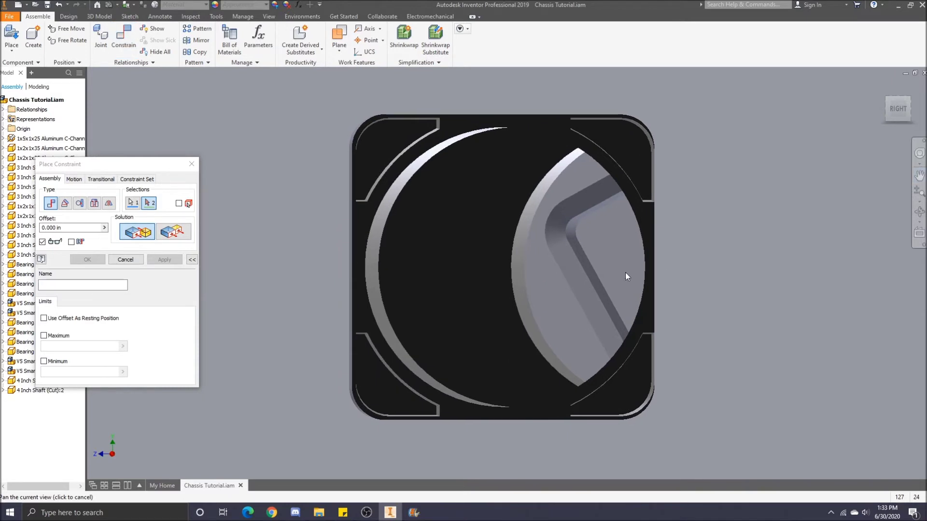
key("Escape")
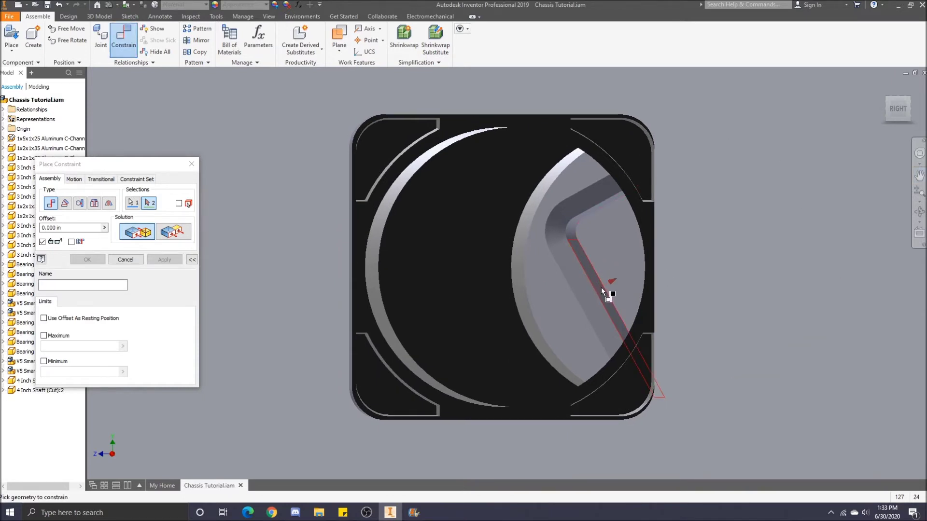
mouse_move(601, 287)
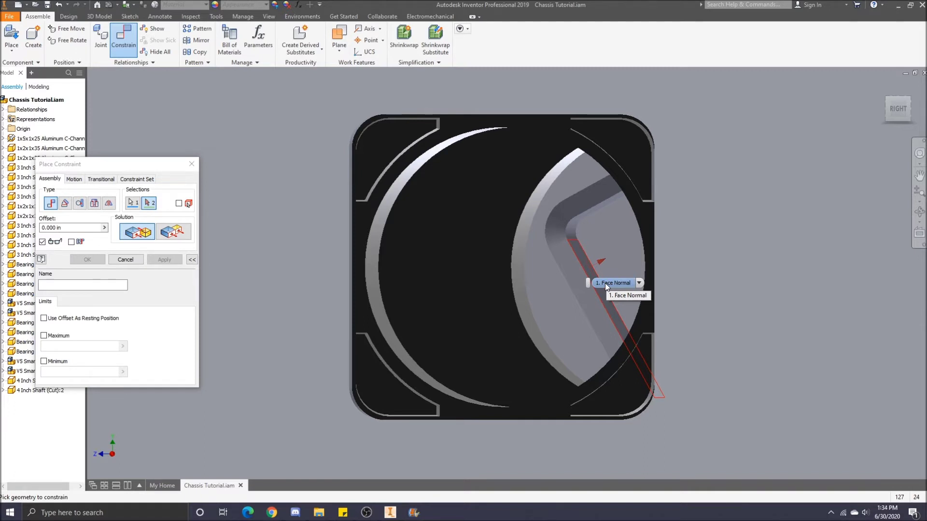
left_click(583, 259)
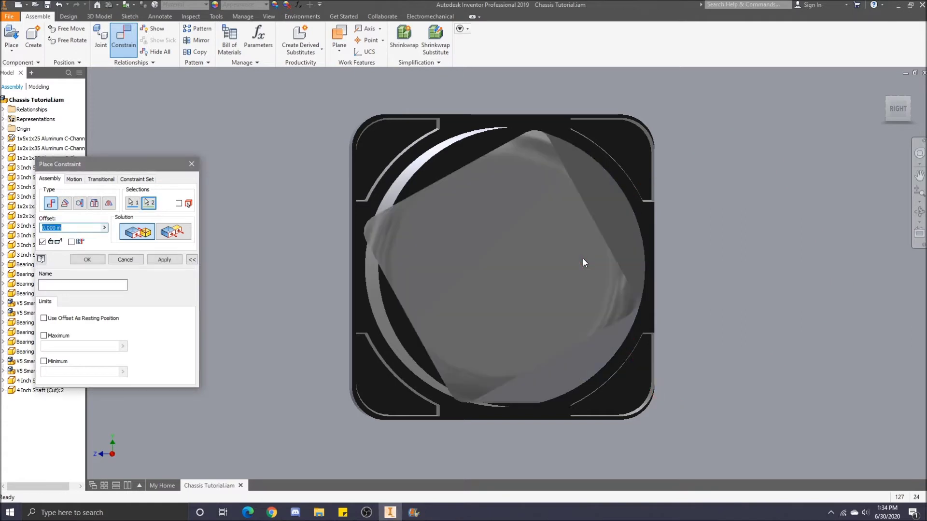
left_click(88, 259)
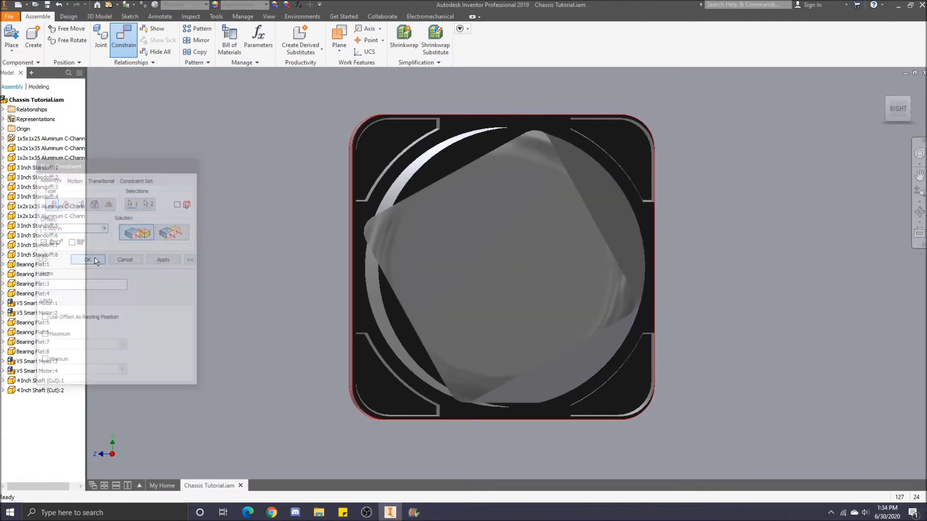
left_click(881, 87)
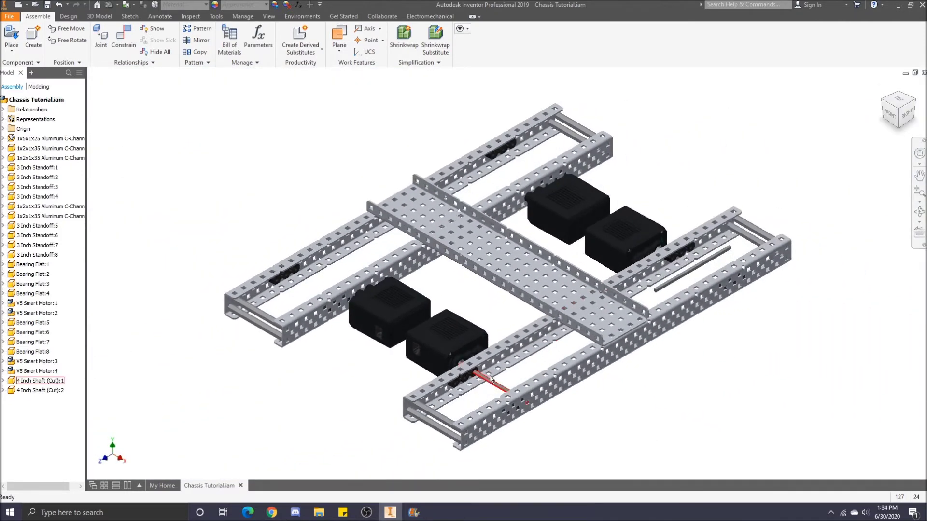
Deselect the first shaft, drag the loose shaft to the opposite rail, and zoom onto its end
left_click(490, 379)
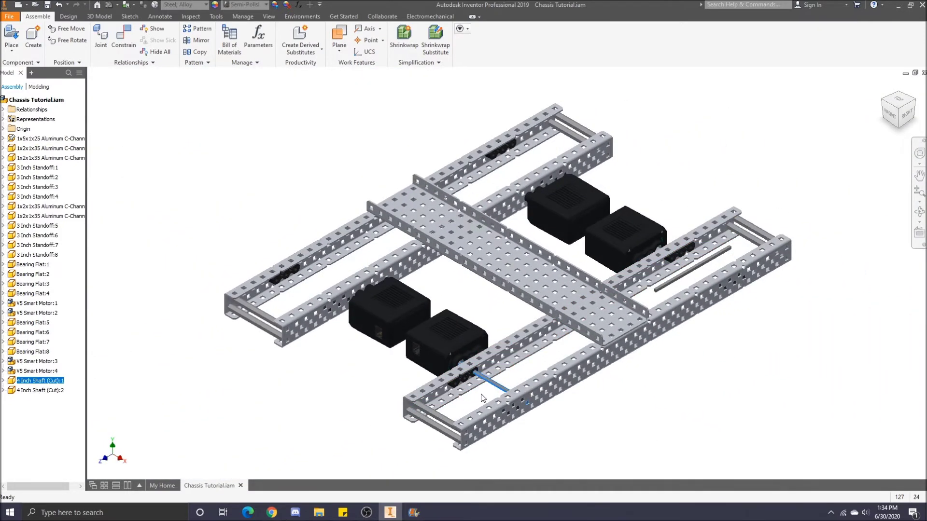
left_click(483, 398)
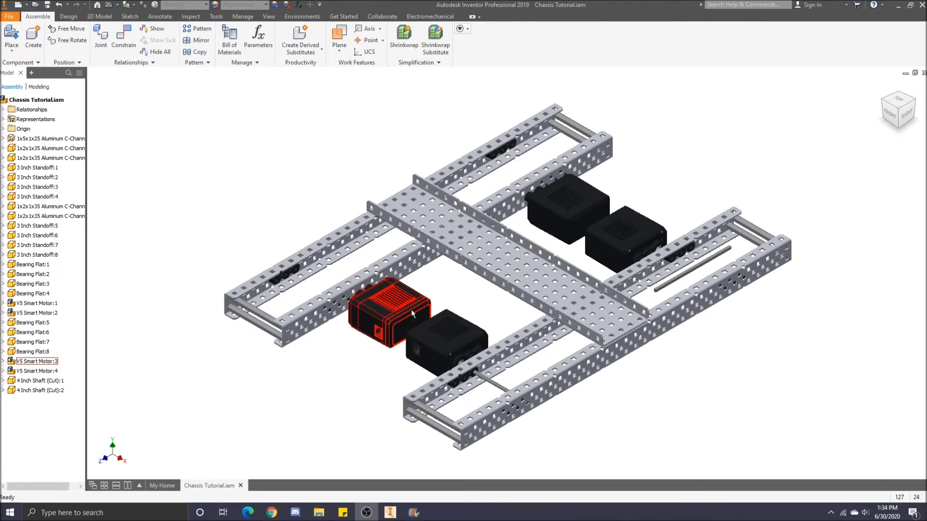
left_click_drag(704, 267, 341, 269)
left_click(293, 209)
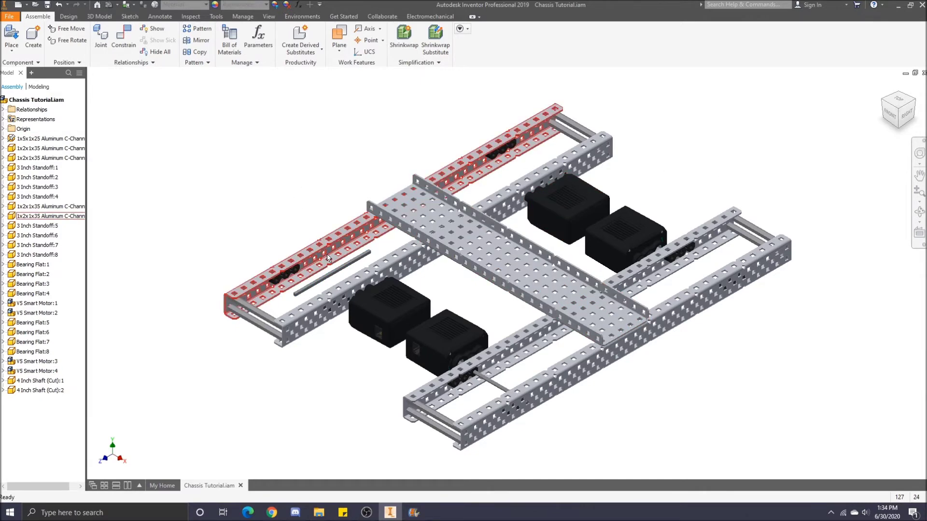
left_click(884, 100)
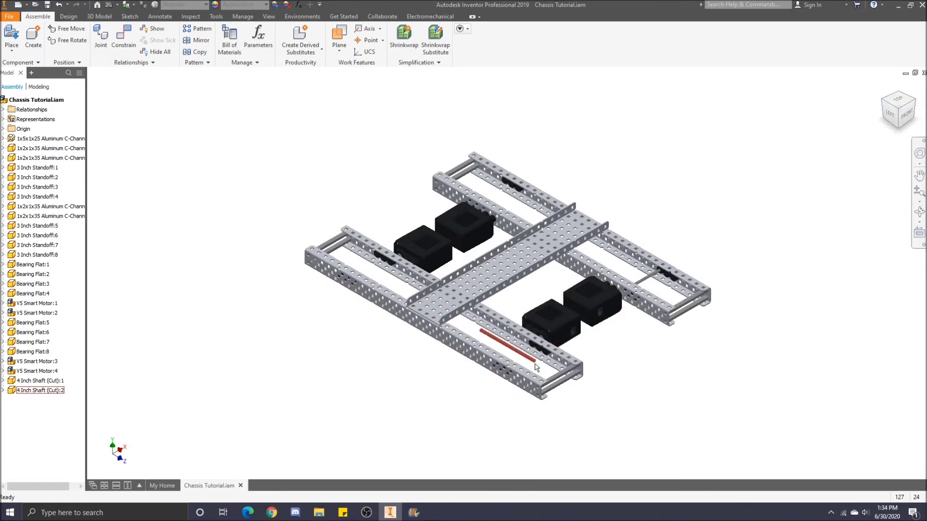
scroll(536, 367, "up", 10)
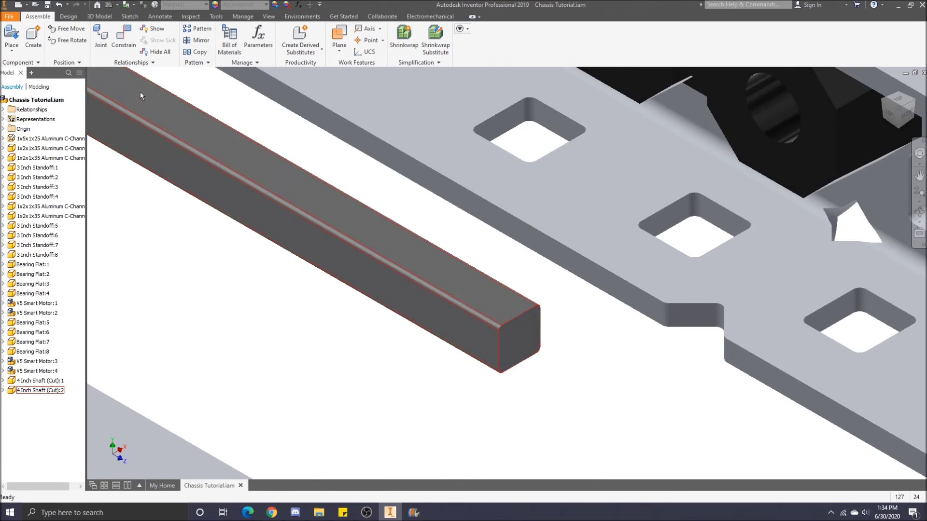
left_click(123, 53)
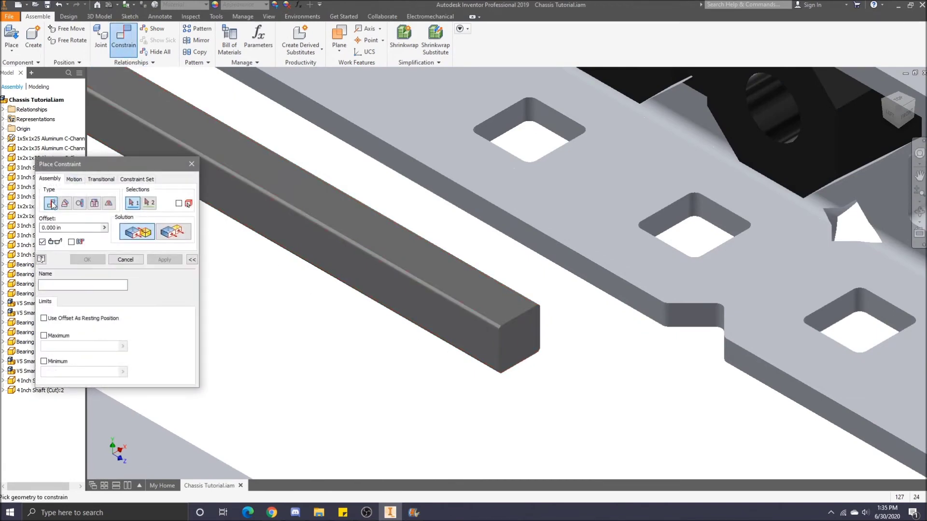
In the Left view, mate the second shaft's end face to the motor's square hole and slide it in
left_click(529, 339)
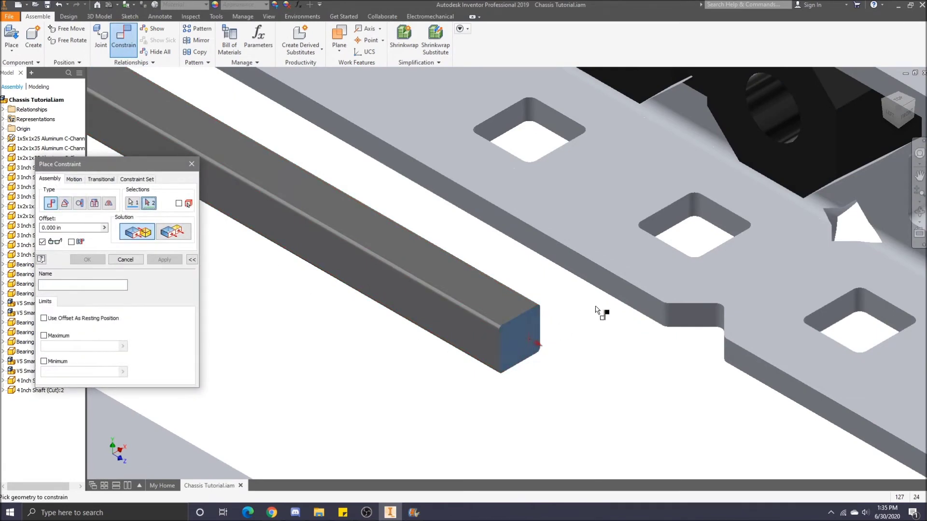
left_click(896, 117)
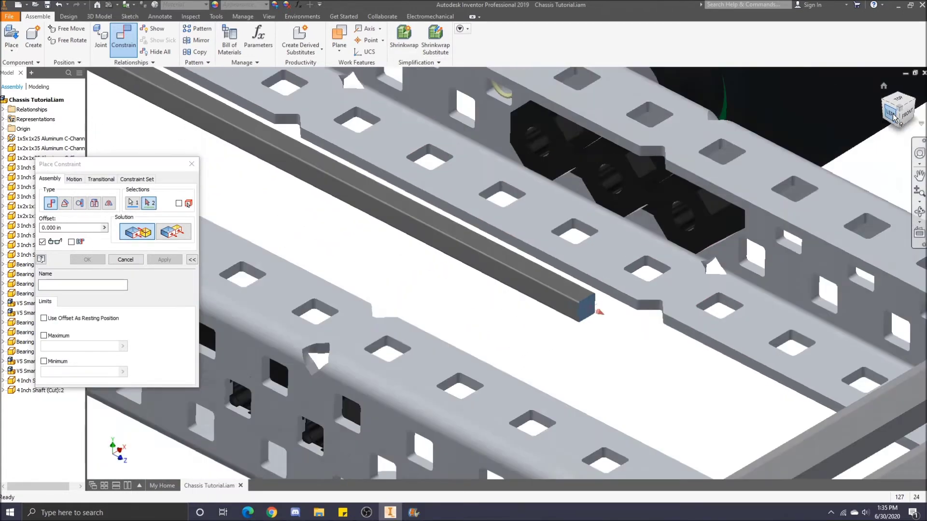
scroll(610, 276, "up", 10)
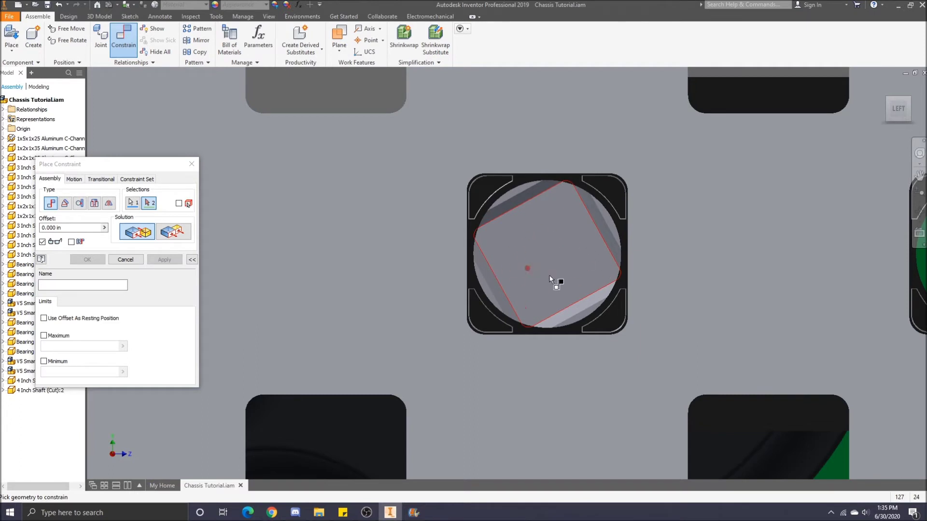
left_click(551, 253)
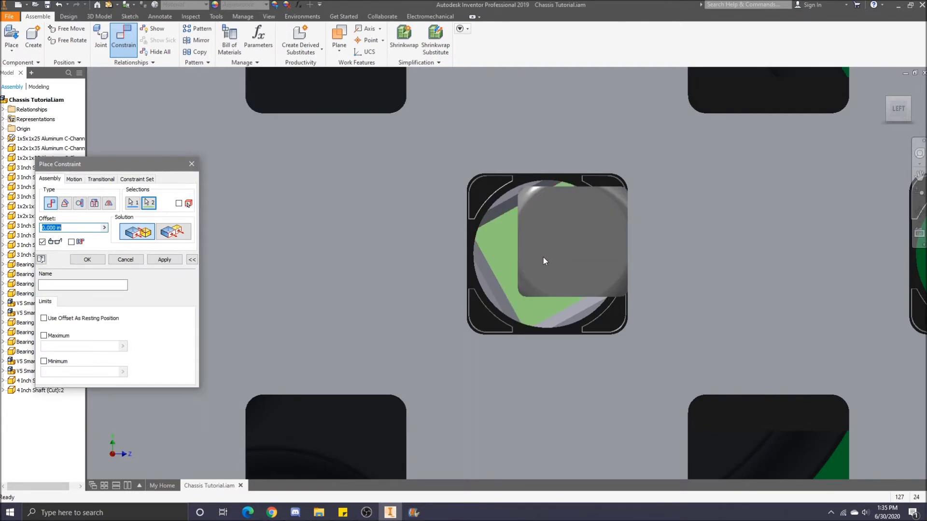
left_click(88, 260)
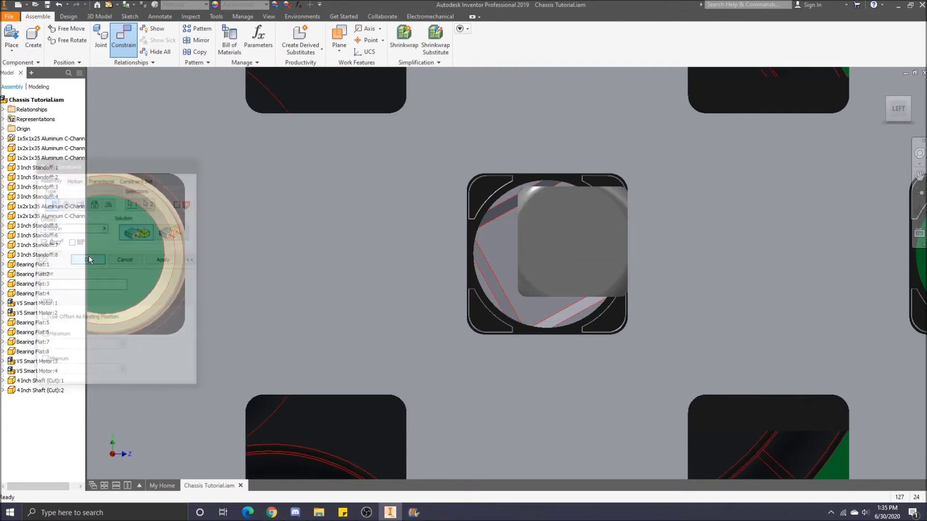
left_click_drag(582, 247, 554, 362)
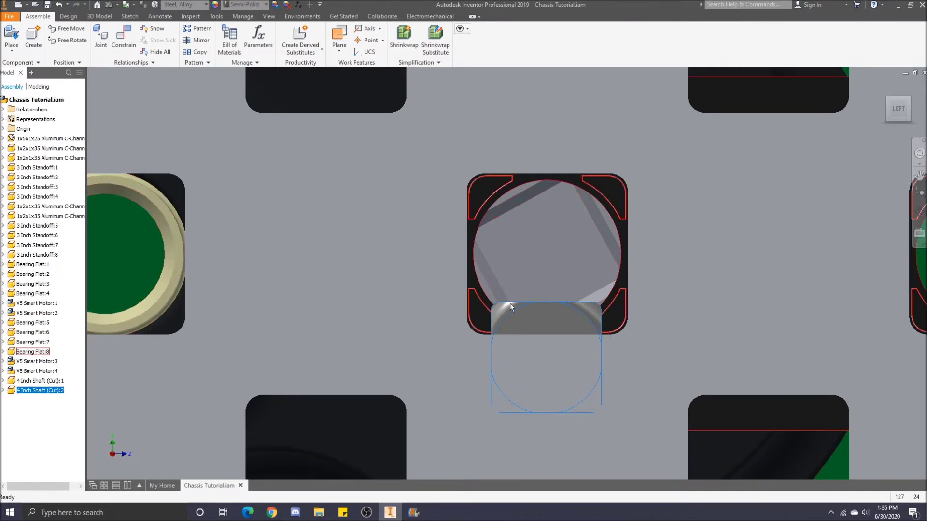
left_click(894, 119)
left_click(897, 107)
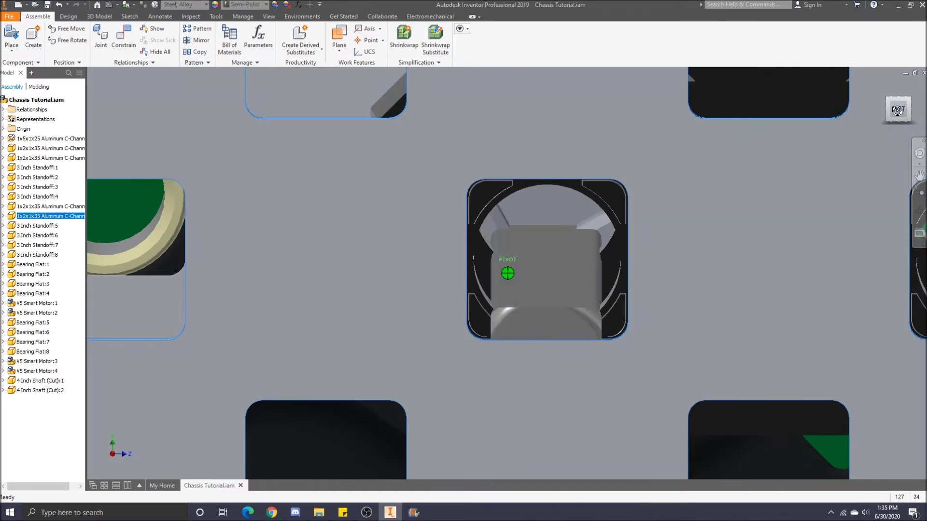
Select a flat side face of the second shaft and orient the view to look into the motor hole
left_click(124, 37)
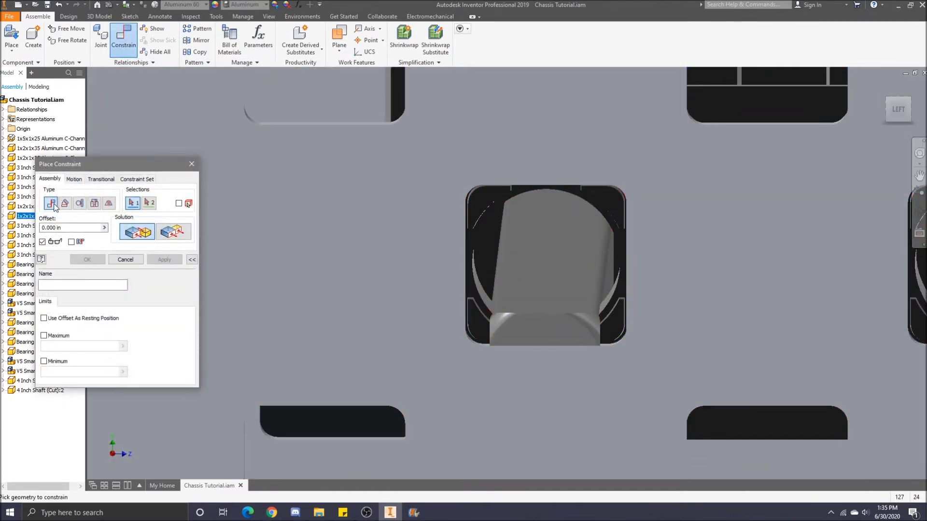
left_click(560, 260)
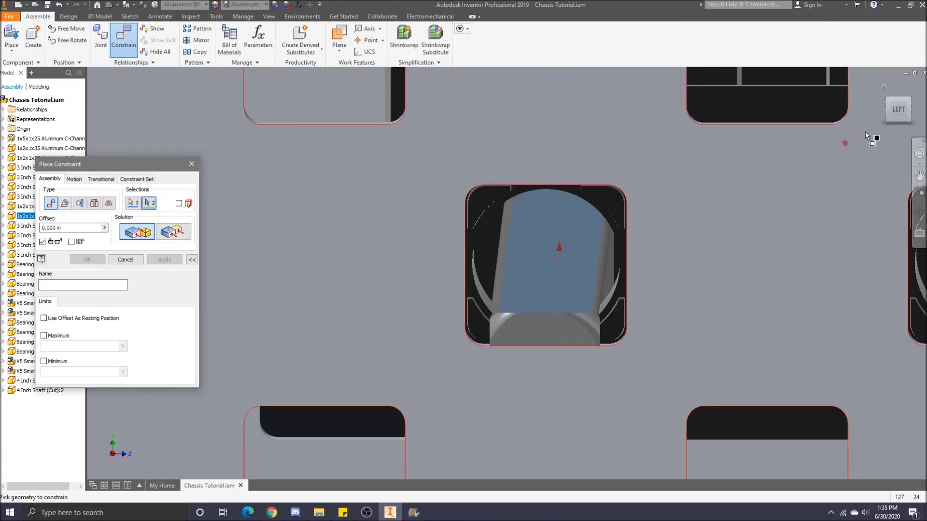
left_click(897, 113)
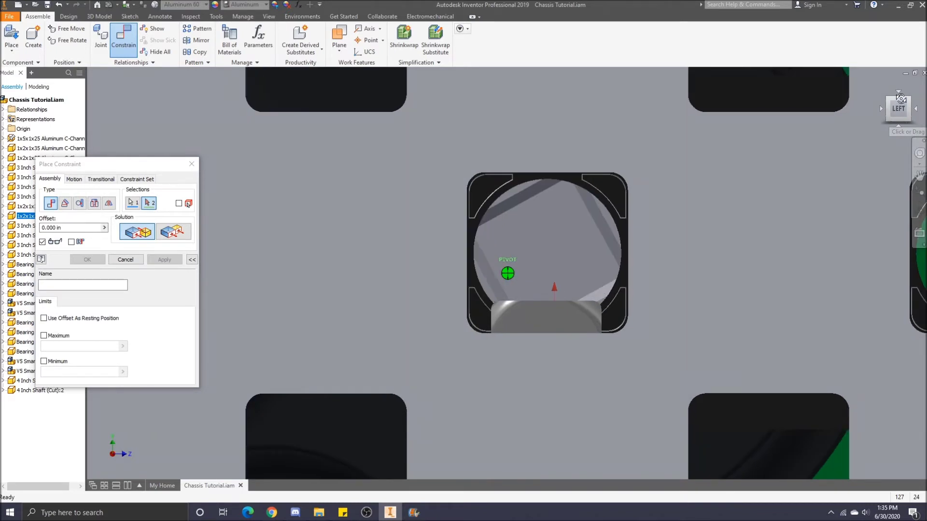
left_click(900, 91)
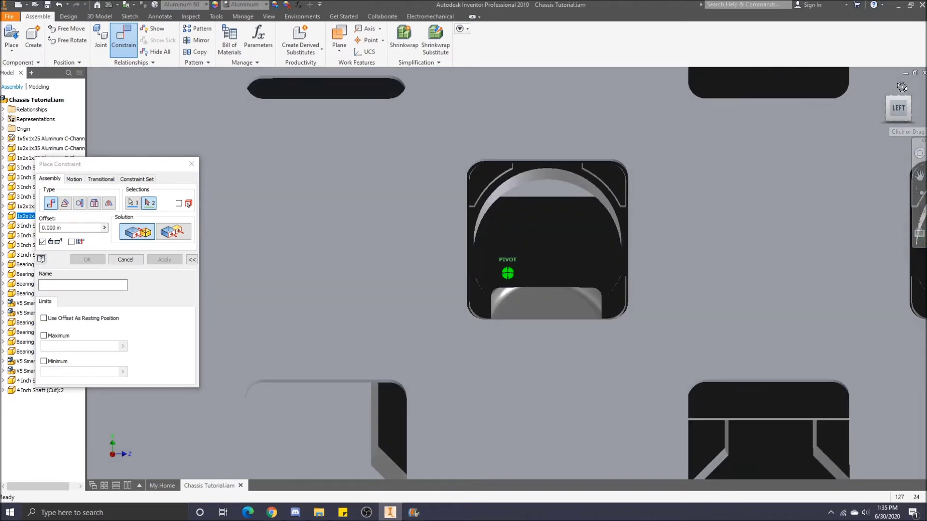
left_click(919, 174)
left_click_drag(594, 271, 571, 265)
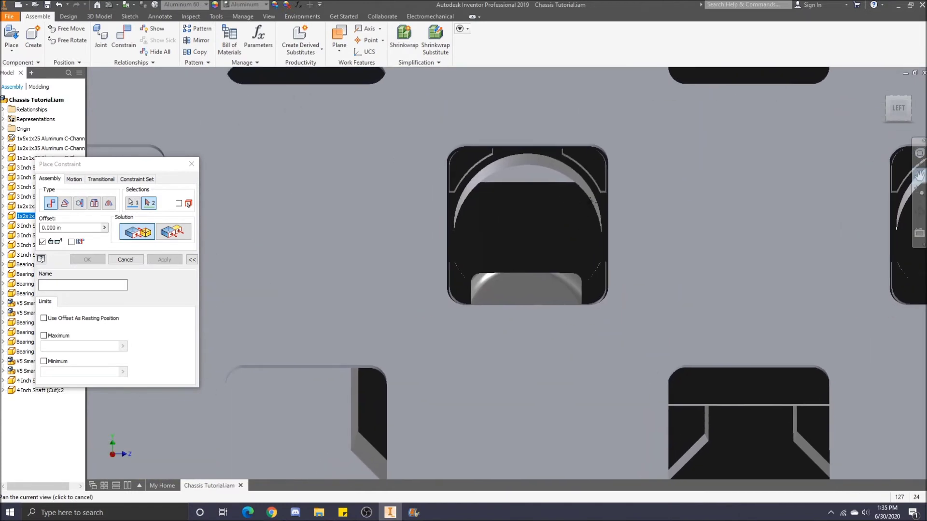
key("Escape")
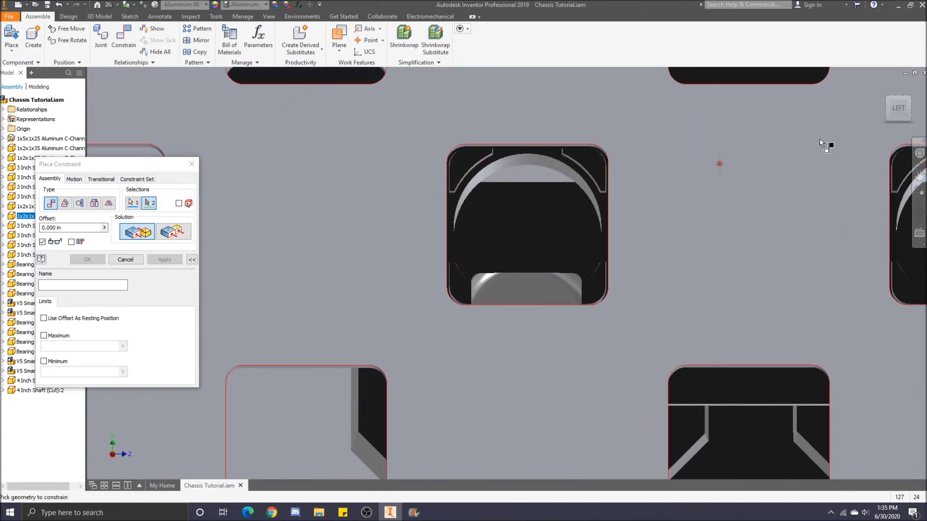
mouse_move(899, 109)
left_mouse_down()
mouse_move(897, 92)
mouse_move(898, 109)
left_mouse_up()
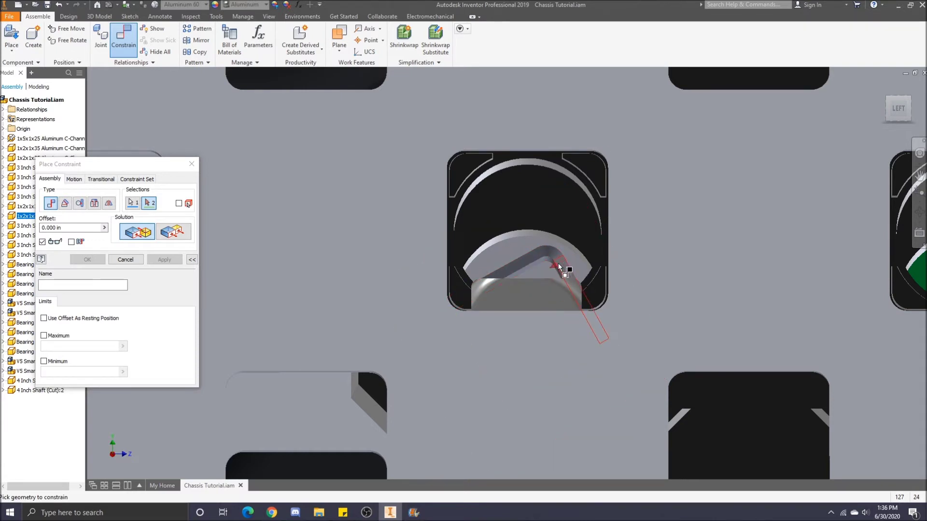
Mate it to the flat inside the motor's drive hole, then drag a shaft out of the hole
scroll(521, 287, "up", 5)
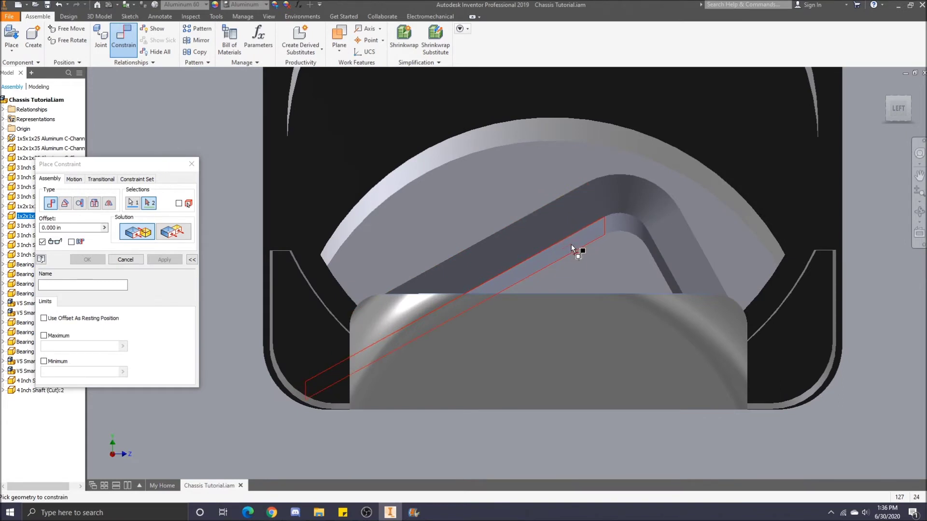
mouse_move(572, 244)
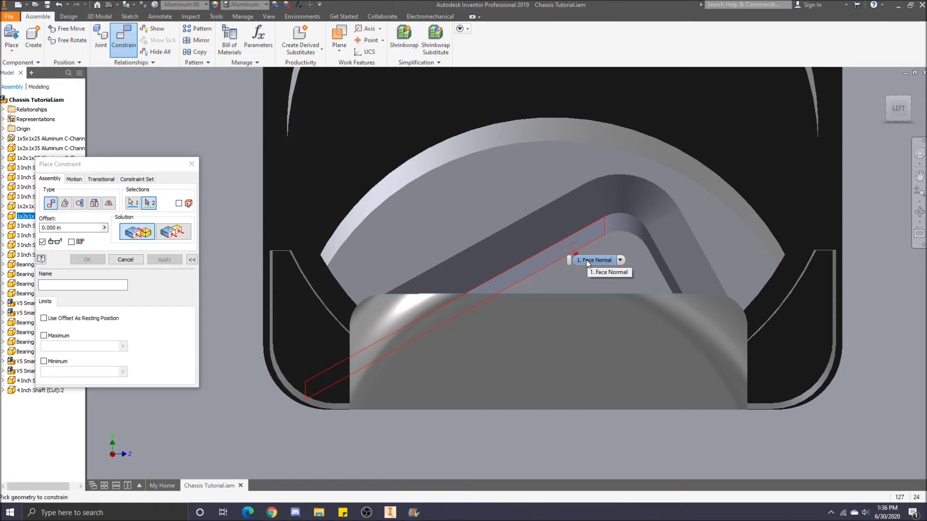
left_click(586, 260)
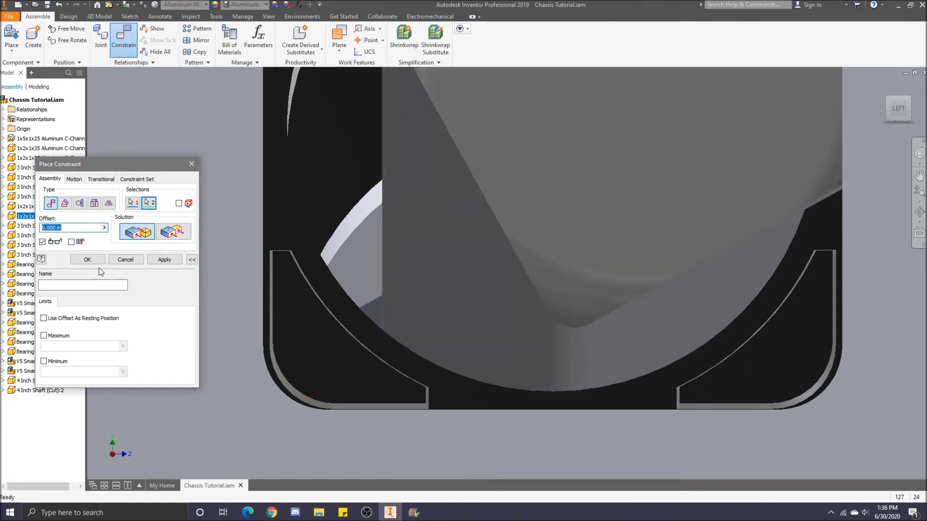
left_click(87, 260)
scroll(514, 335, "down", 5)
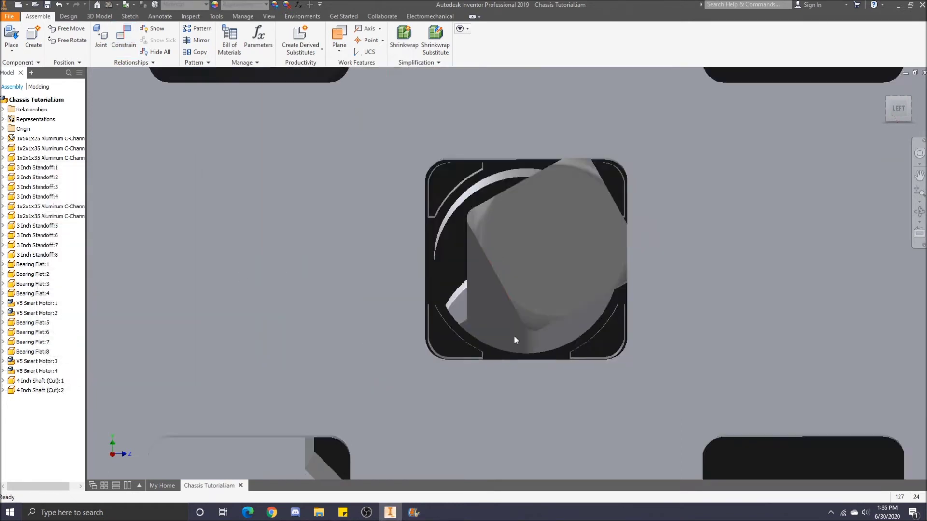
scroll(552, 314, "up", 4)
left_click_drag(541, 312, 902, 83)
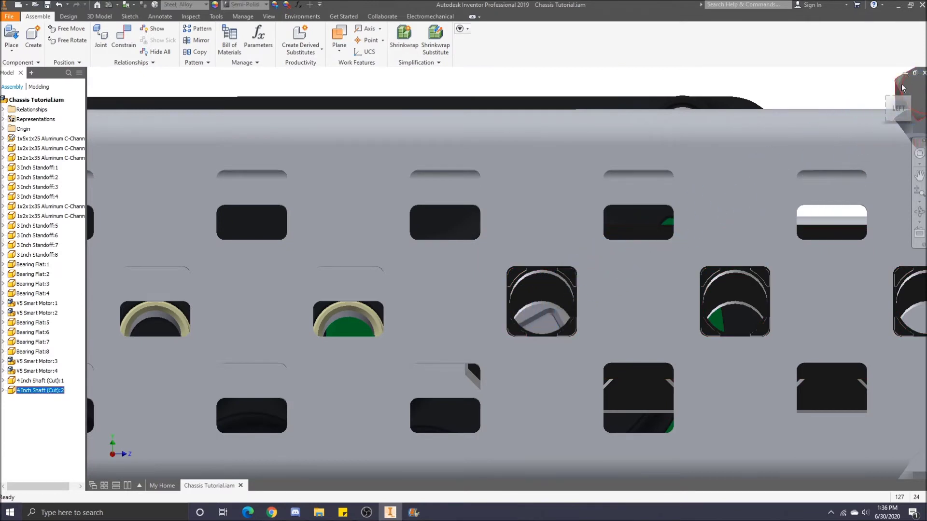
Pan to the second shaft and move it clear of the channel, up and to the right
left_click(919, 176)
left_click_drag(873, 179, 451, 348)
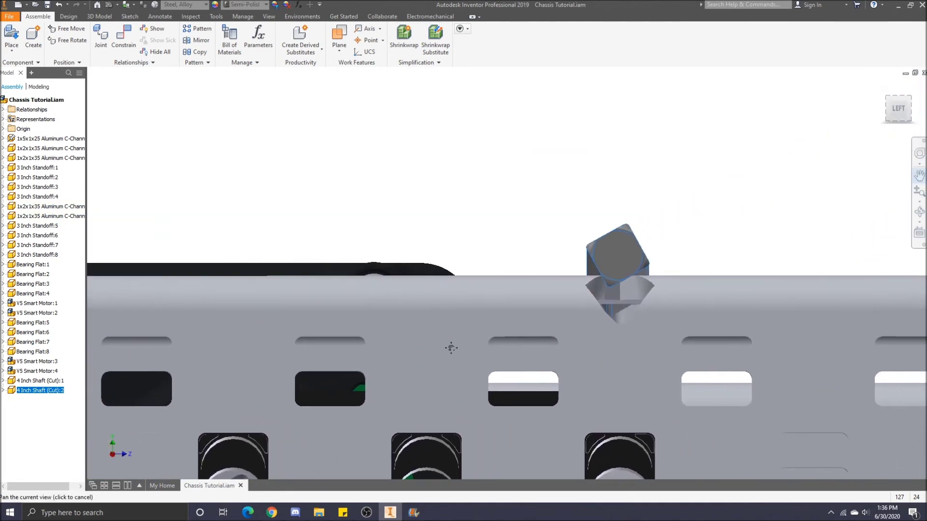
left_click_drag(603, 261, 806, 161)
Begin a Mate on the shaft's end face and zoom out in a square-on Left view
left_click(124, 37)
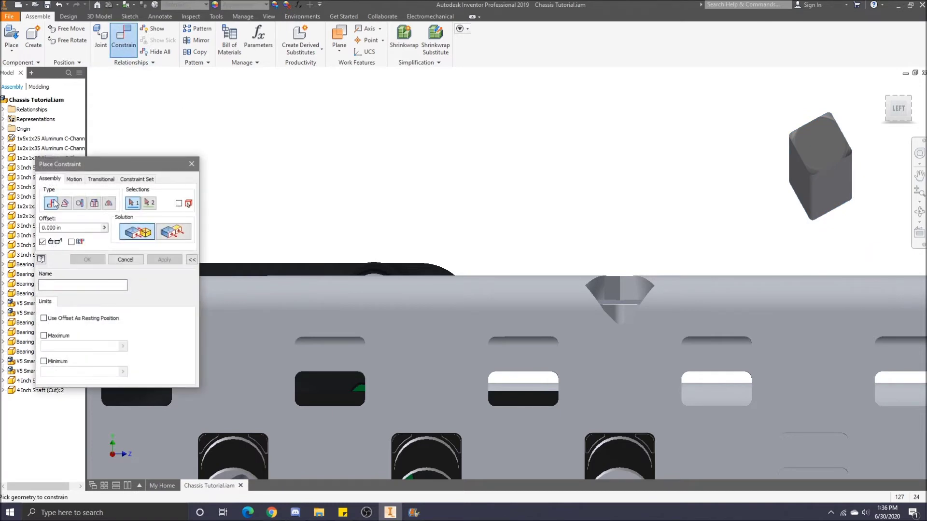
left_click(794, 186)
left_click(895, 113)
scroll(609, 271, "down", 10)
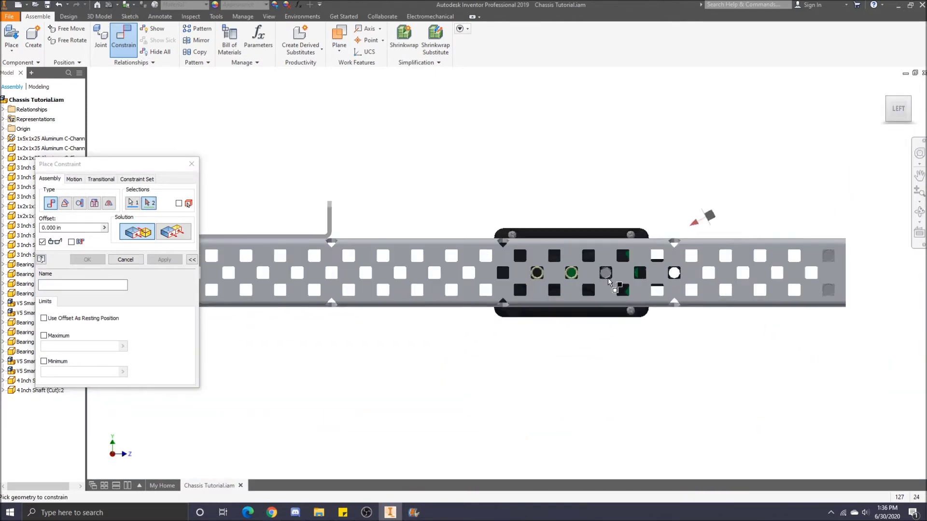
scroll(609, 272, "down", 3)
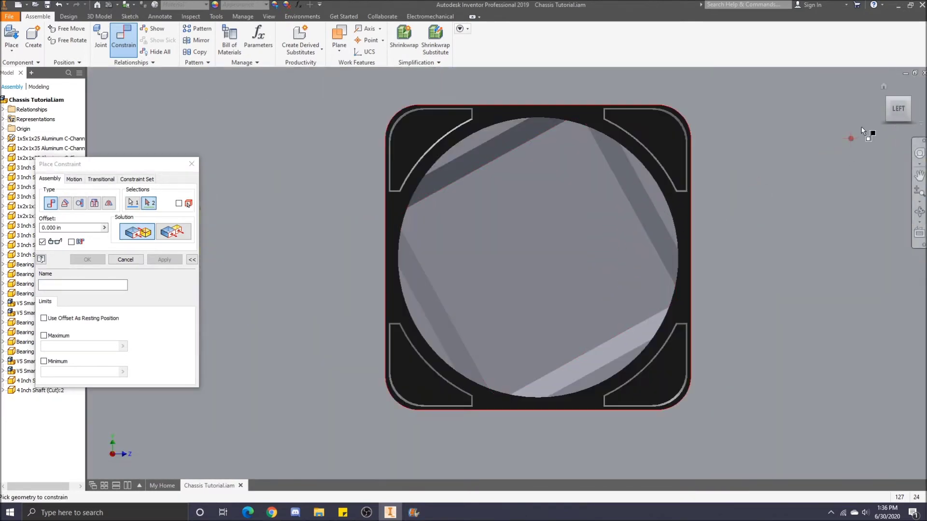
left_click(898, 109)
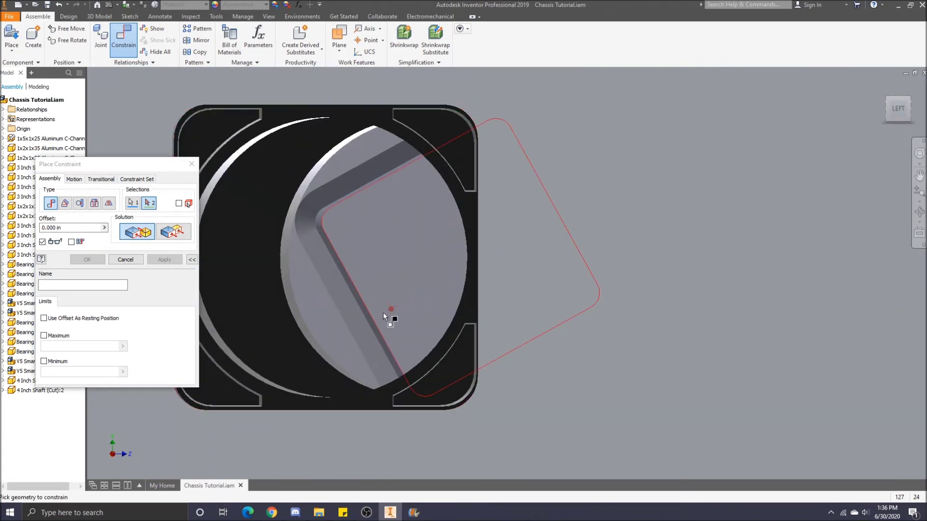
scroll(370, 318, "down", 4)
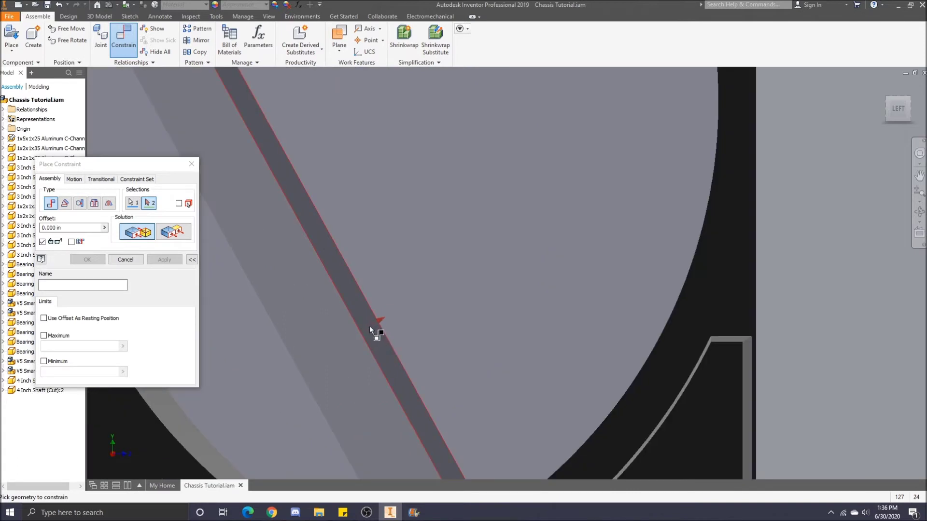
Complete the mate with the shaft's narrow face, return to the Home view, and select the shaft
left_click(369, 326)
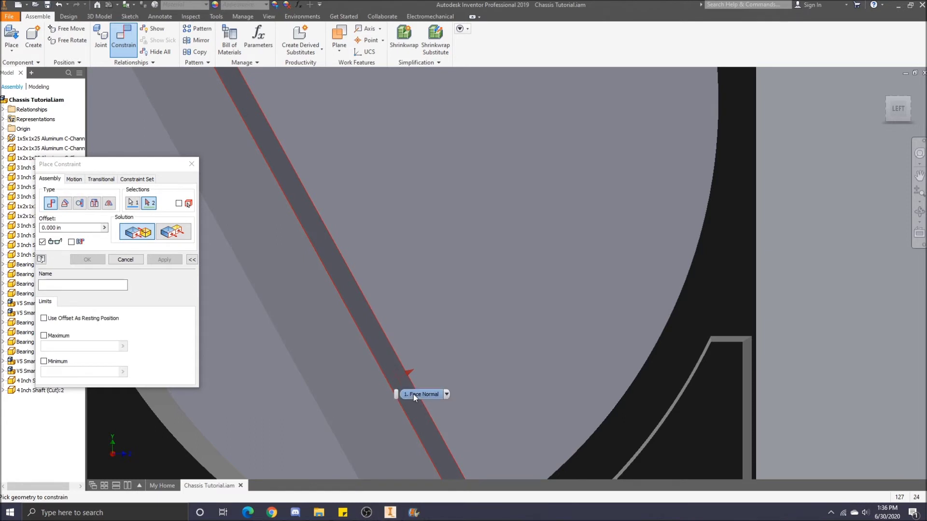
left_click(426, 415)
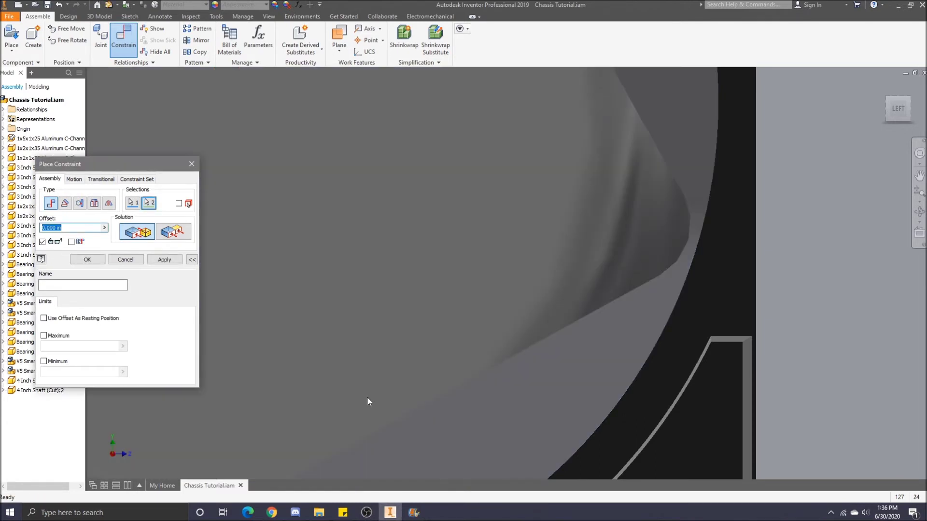
left_click(100, 260)
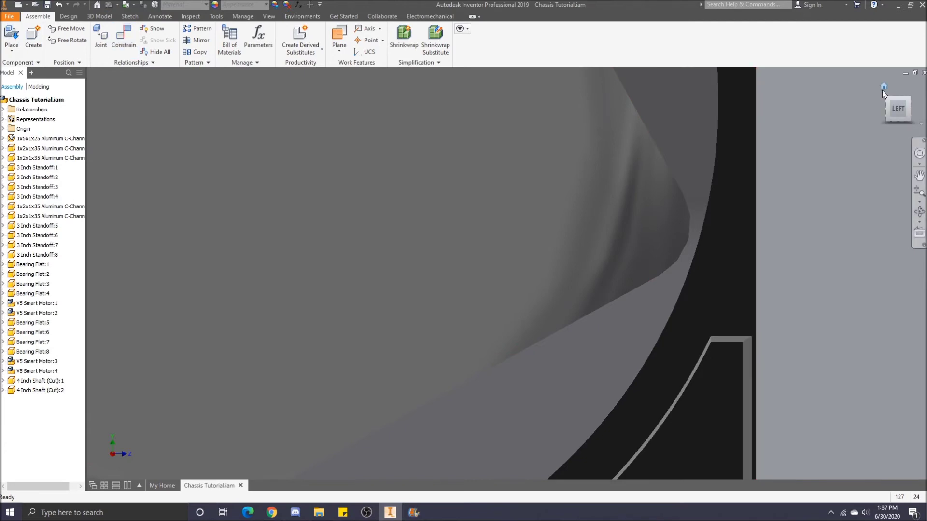
left_click(882, 90)
left_click(308, 287)
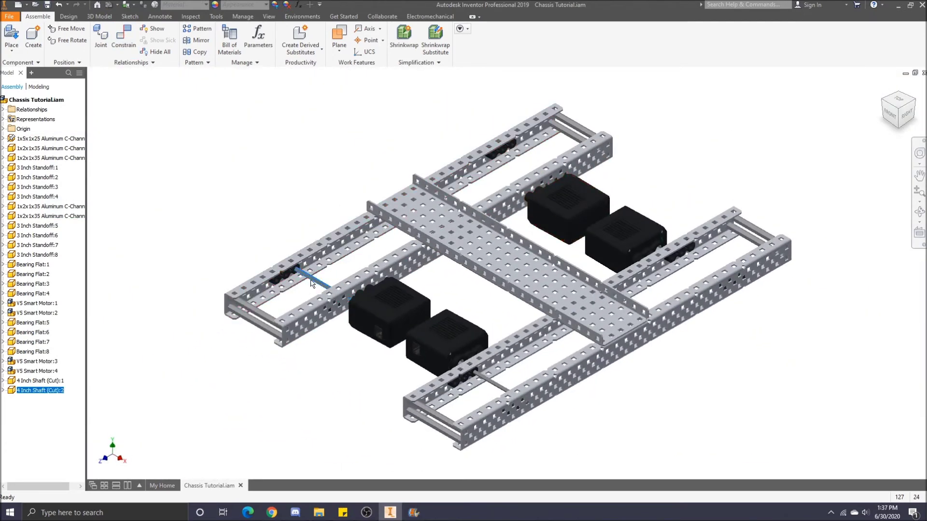
Inspect 4 Inch Shaft (Cut):1 and V5 Smart Motor:1, then open Place Component to add 4 Inch Shaft (Cut).ipt
left_click(290, 415)
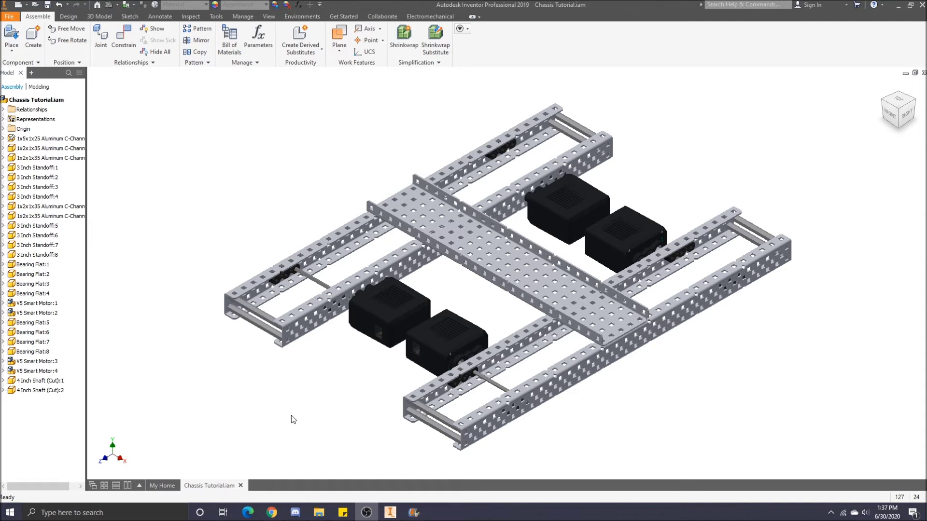
left_click(487, 386)
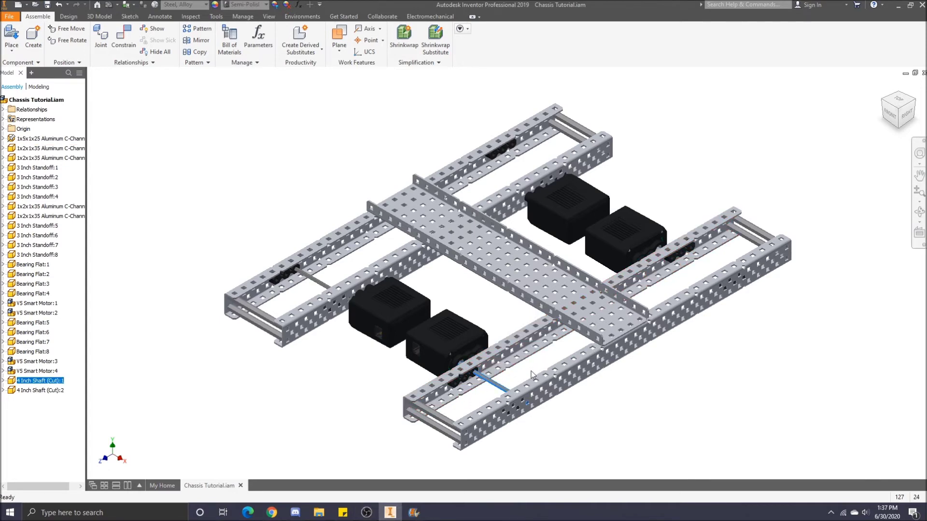
left_click(453, 329)
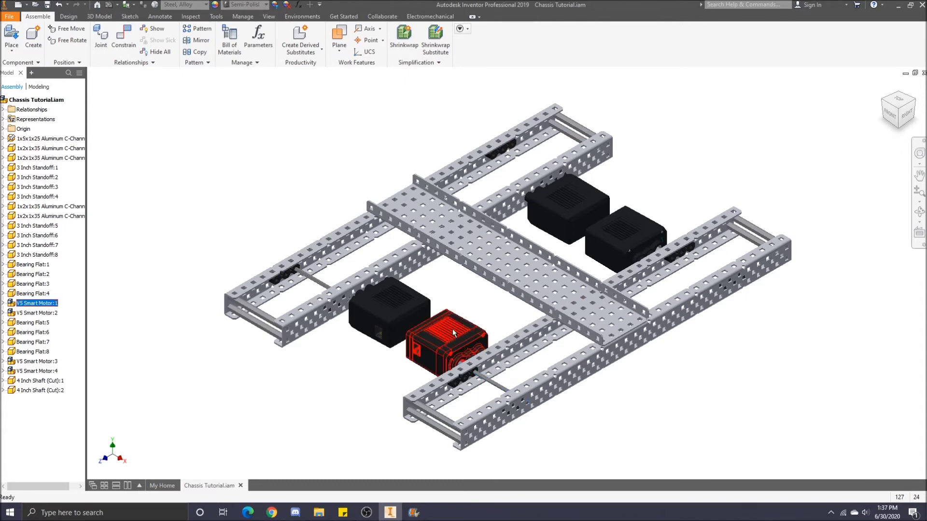
left_click(396, 394)
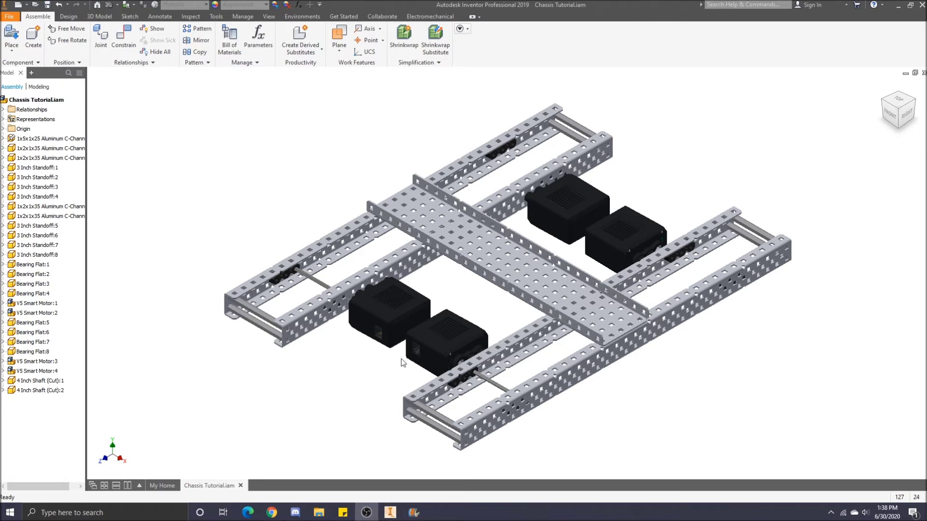
left_click(17, 33)
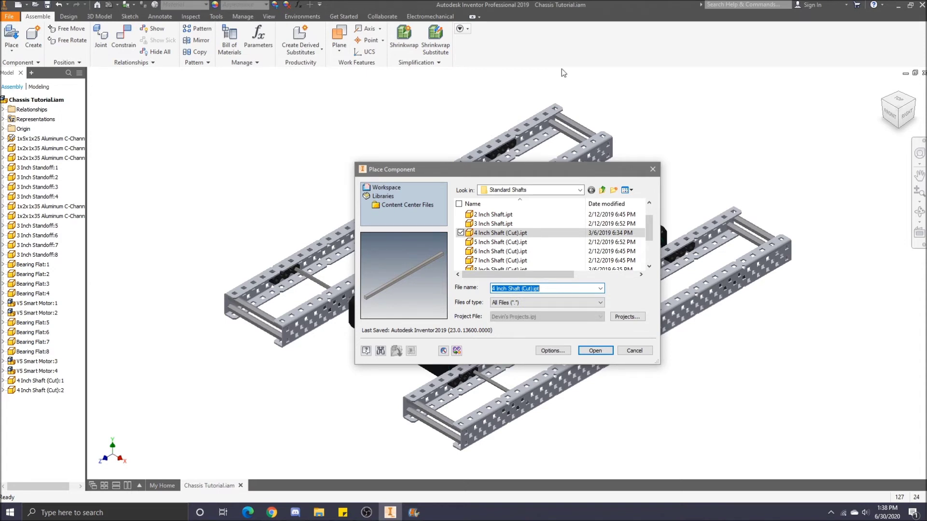
Place 4 Inch Shaft (Cut) instances :3 and :4, and drag the fourth up and clear of the chassis
left_click(519, 233)
left_click(589, 352)
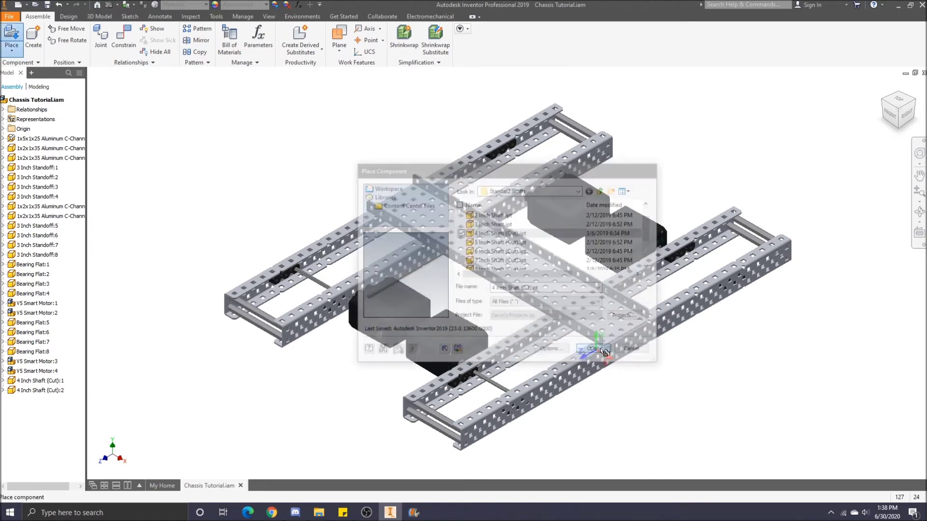
left_click(702, 272)
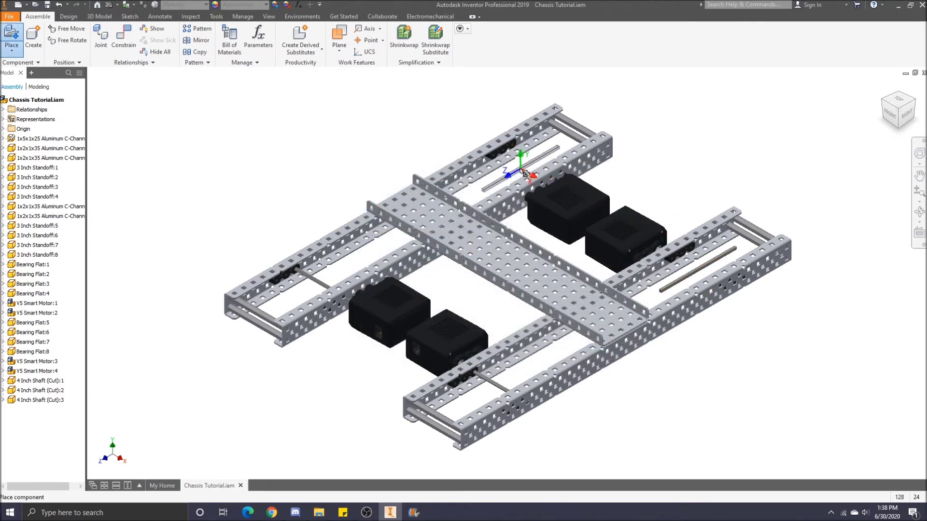
left_click(522, 172)
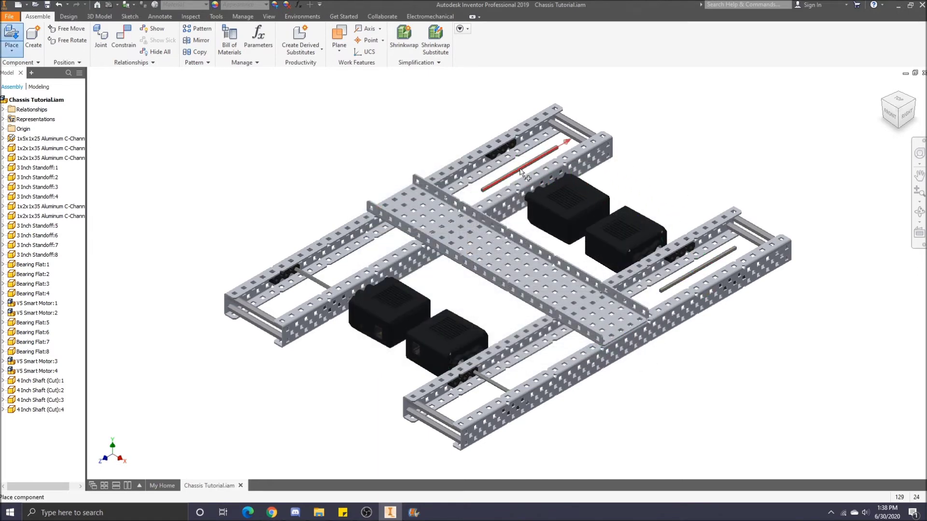
key("Escape")
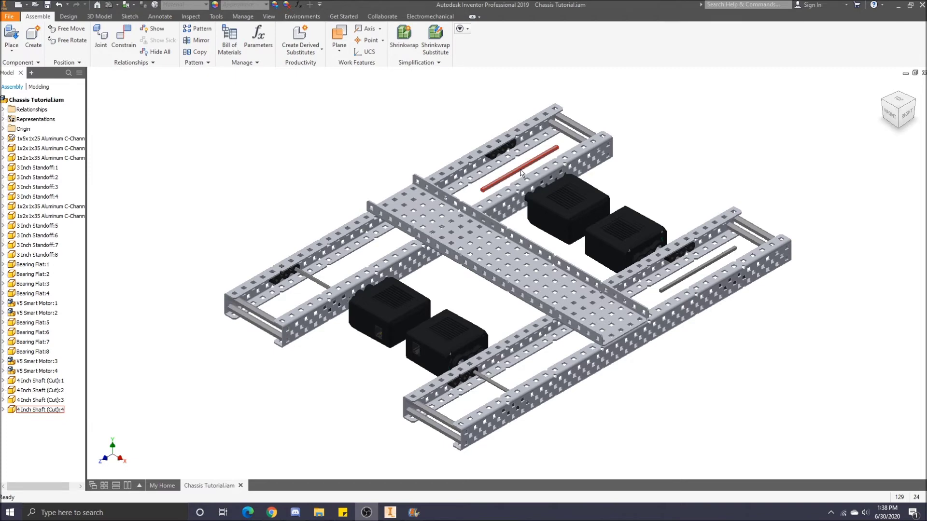
left_click_drag(703, 271, 733, 145)
scroll(691, 174, "up", 5)
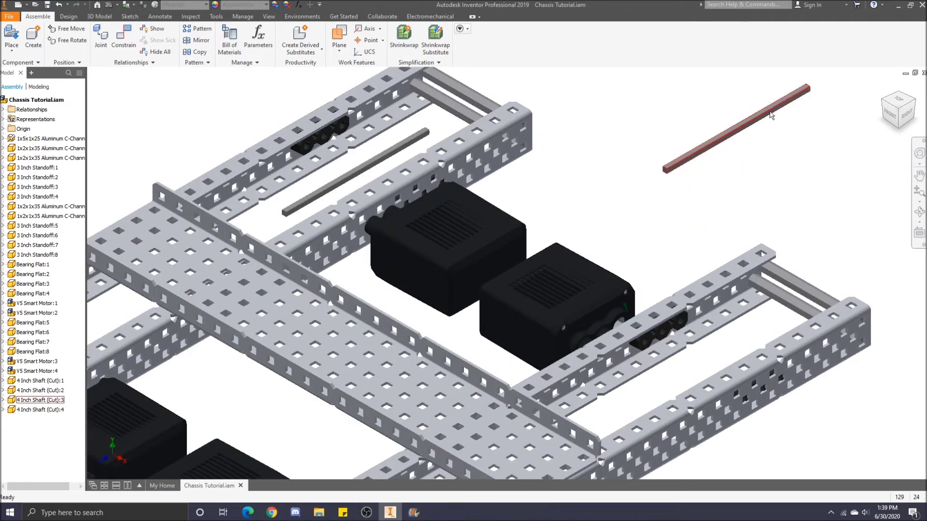
Zoom and reorient with the ViewCube to inspect the shaft, then reopen Place Component on 4 Inch Shaft (Cut).ipt
scroll(823, 77, "up", 6)
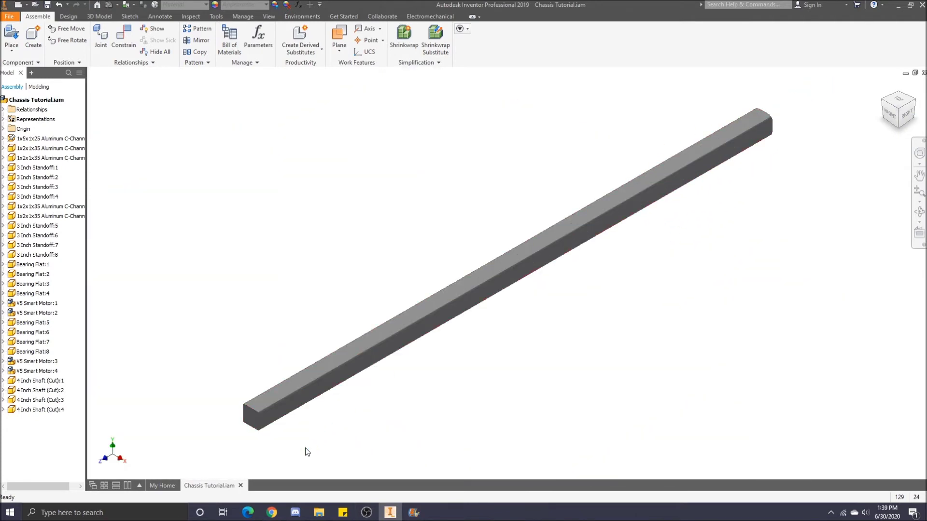
scroll(258, 445, "up", 4)
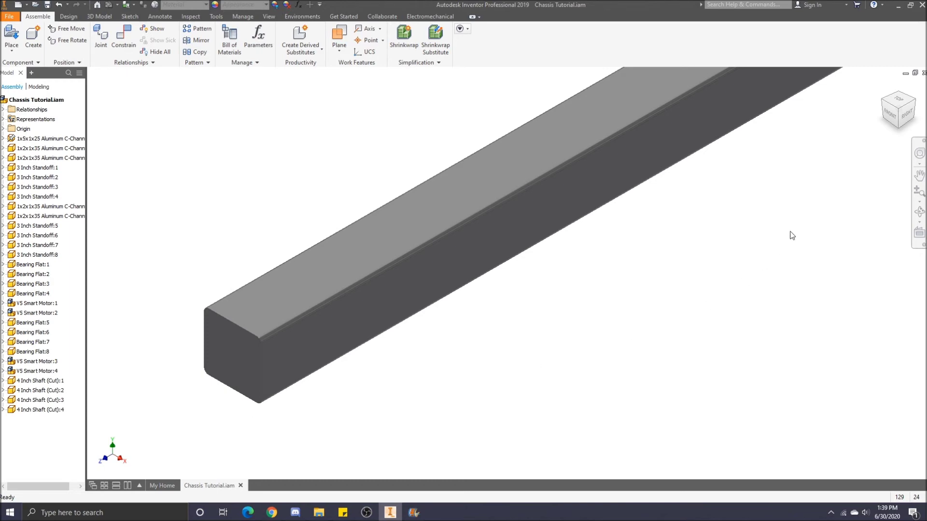
left_click(909, 100)
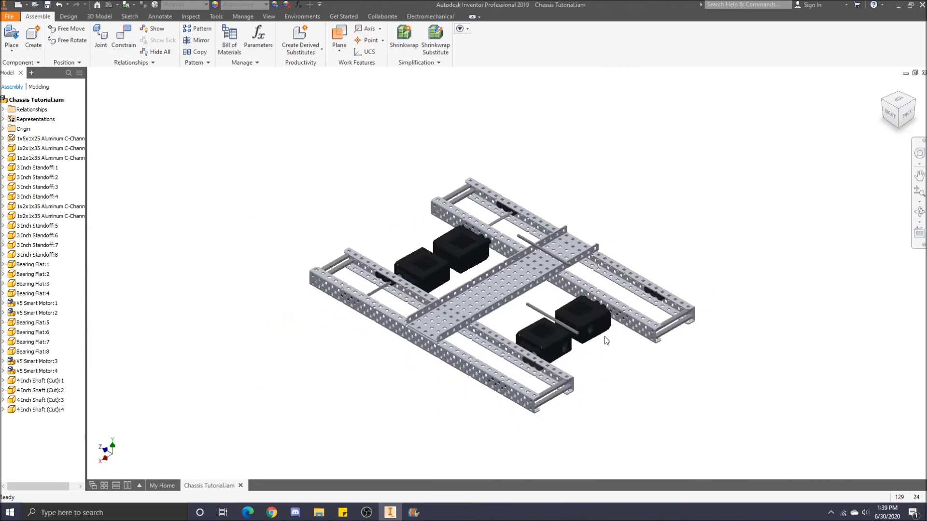
scroll(582, 334, "up", 6)
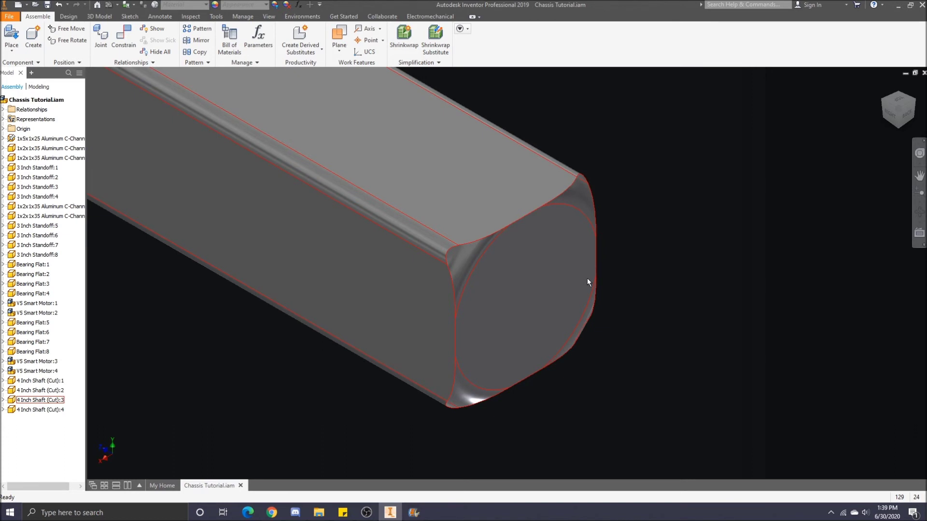
mouse_move(587, 278)
mouse_move(470, 288)
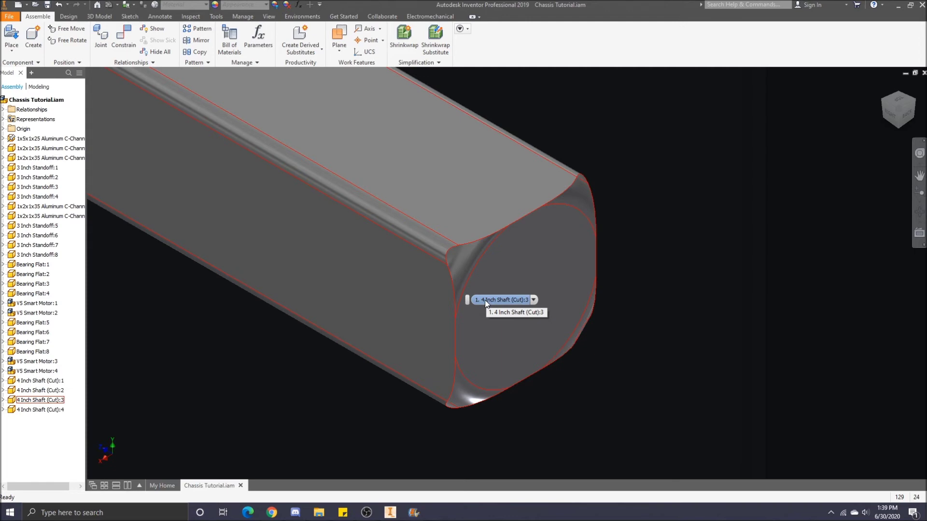
scroll(488, 245, "down", 5)
scroll(488, 246, "down", 10)
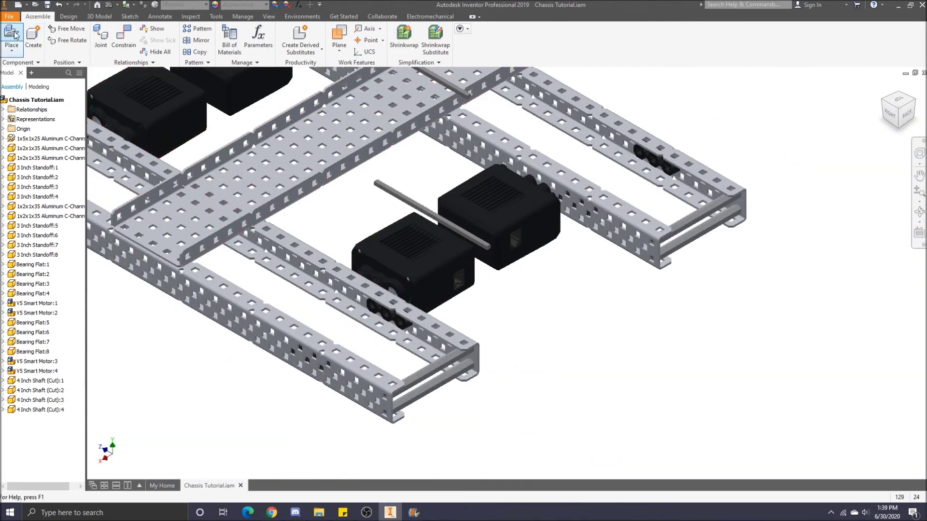
left_click(13, 34)
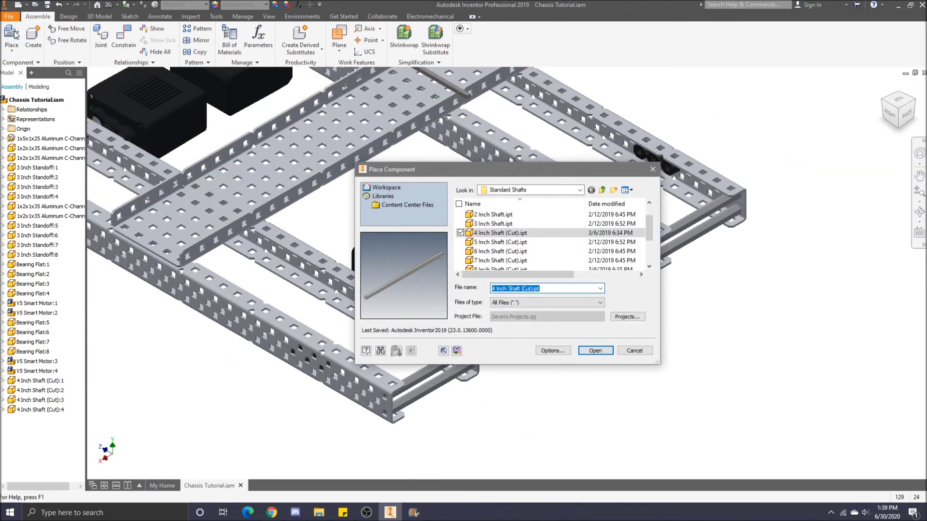
Place a single 3 Inch Shaft.ipt instance into the assembly
left_click(528, 224)
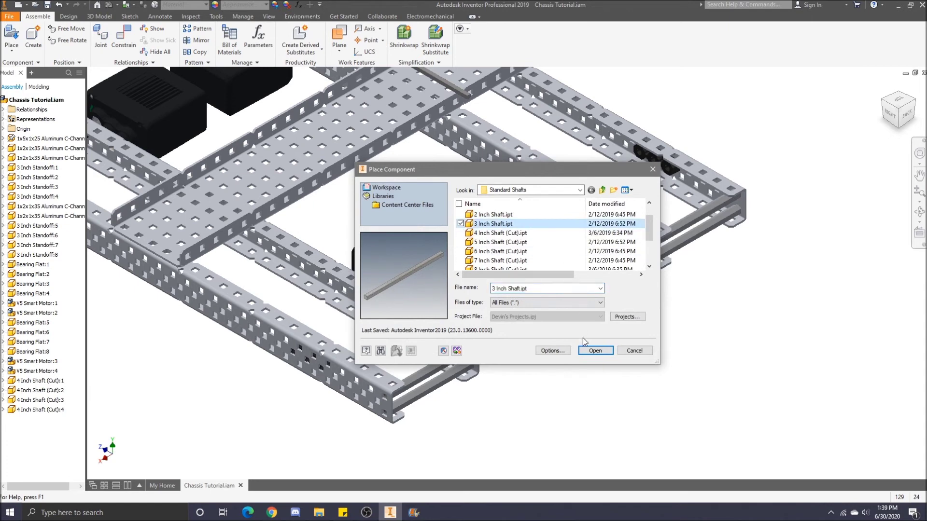
left_click(596, 351)
left_click(562, 330)
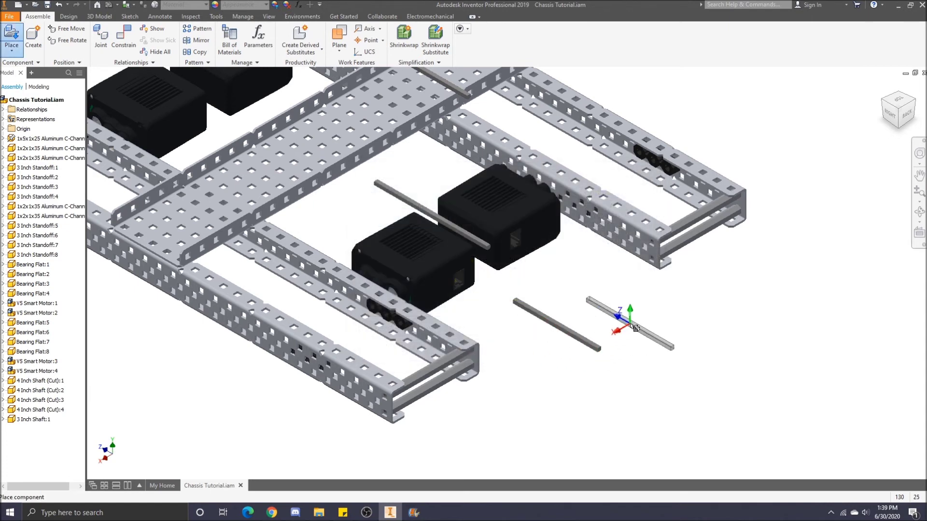
key("Escape")
Delete 3 Inch Shaft:1 from the assembly and return to the home view
scroll(608, 343, "down", 8)
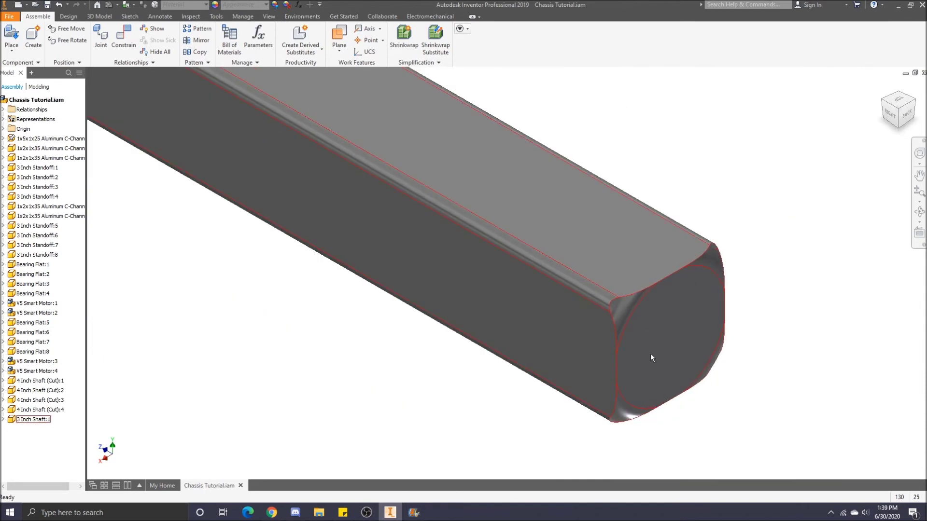
left_click(883, 86)
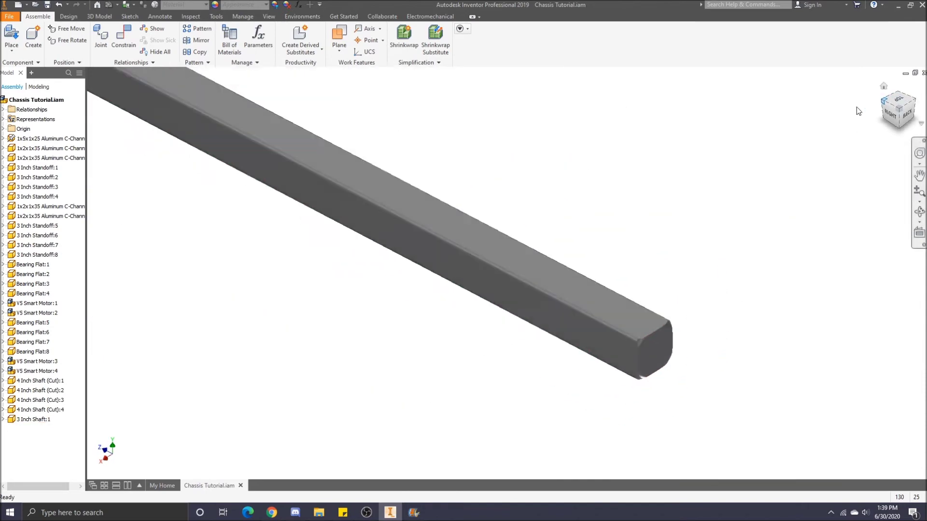
key("F5")
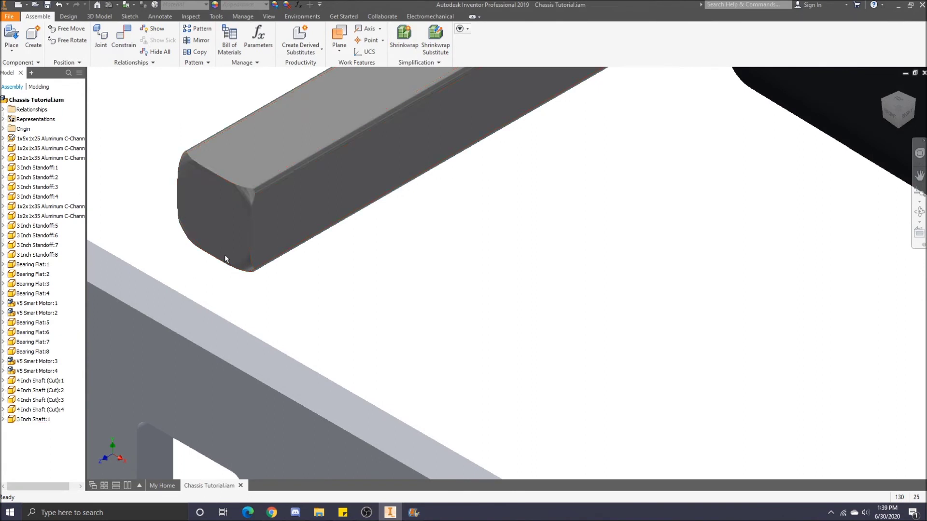
left_click(253, 199)
key("Delete")
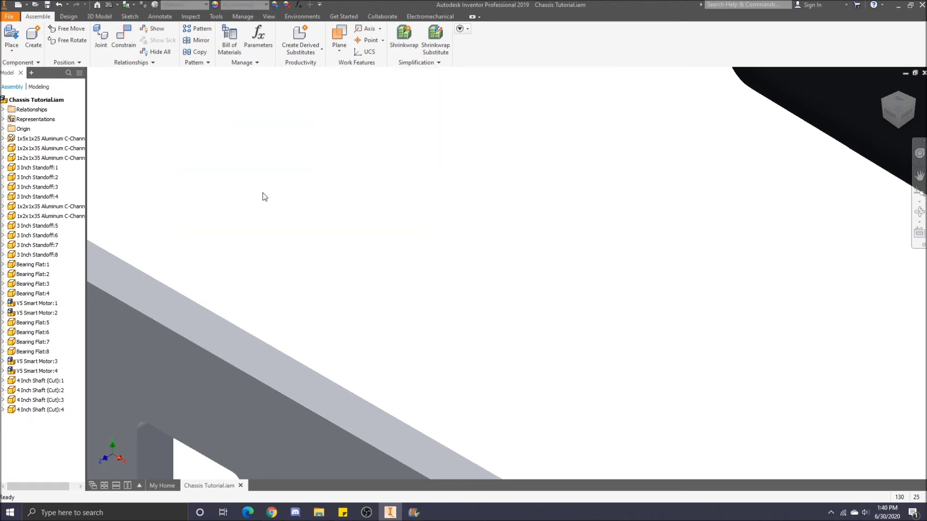
left_click(885, 86)
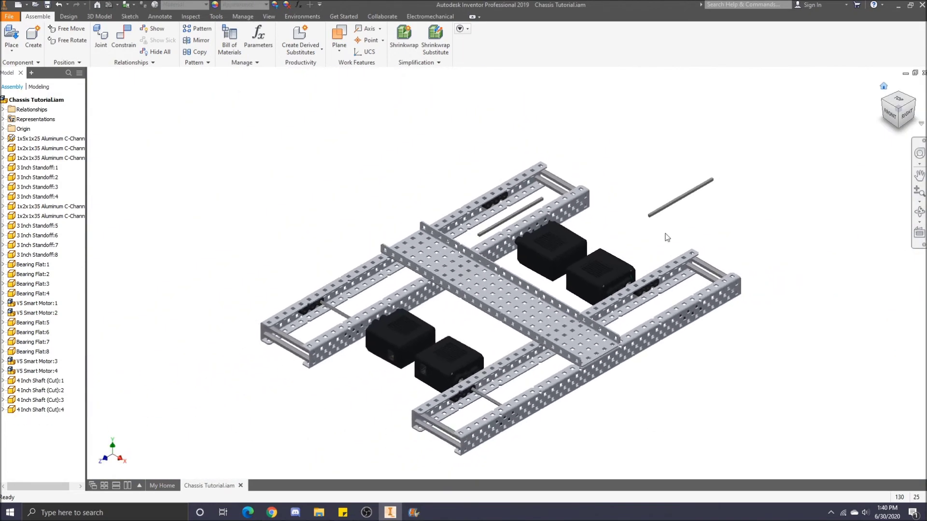
Apply a 0.000 in mate between the shaft end and the V5 motor's square socket face, then return home
scroll(663, 218, "down", 5)
scroll(664, 219, "down", 3)
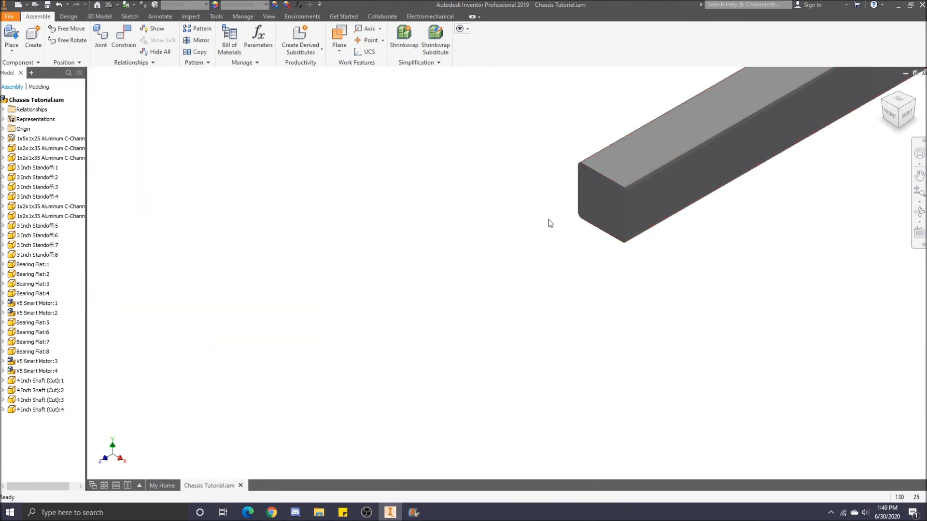
left_click(124, 35)
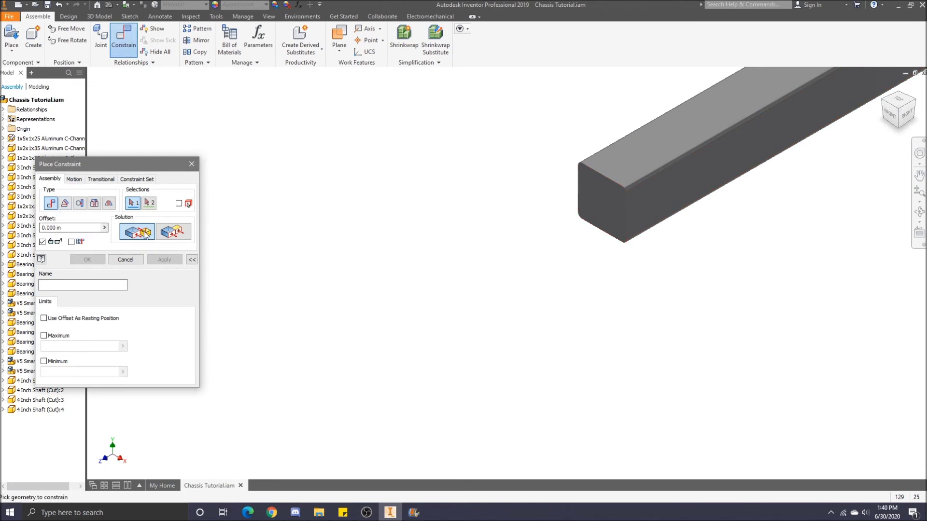
left_click(603, 197)
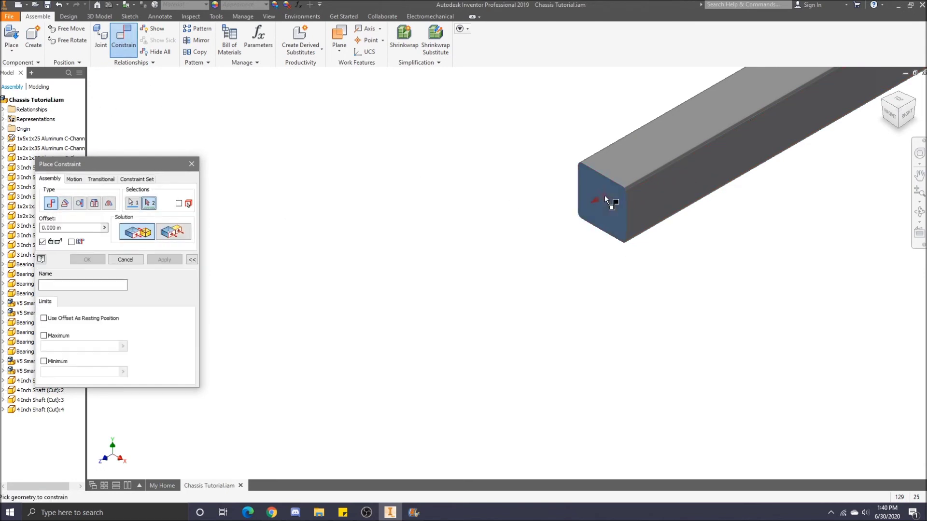
left_click(905, 122)
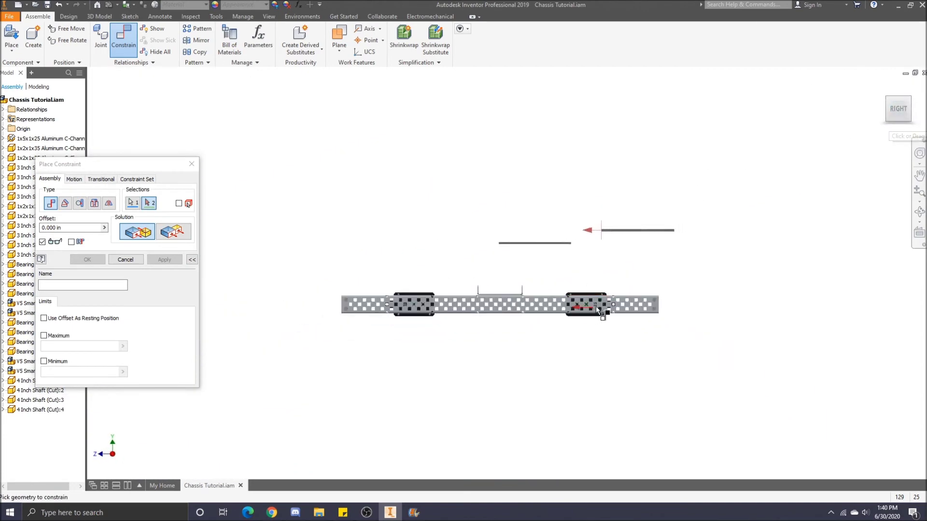
scroll(597, 308, "up", 5)
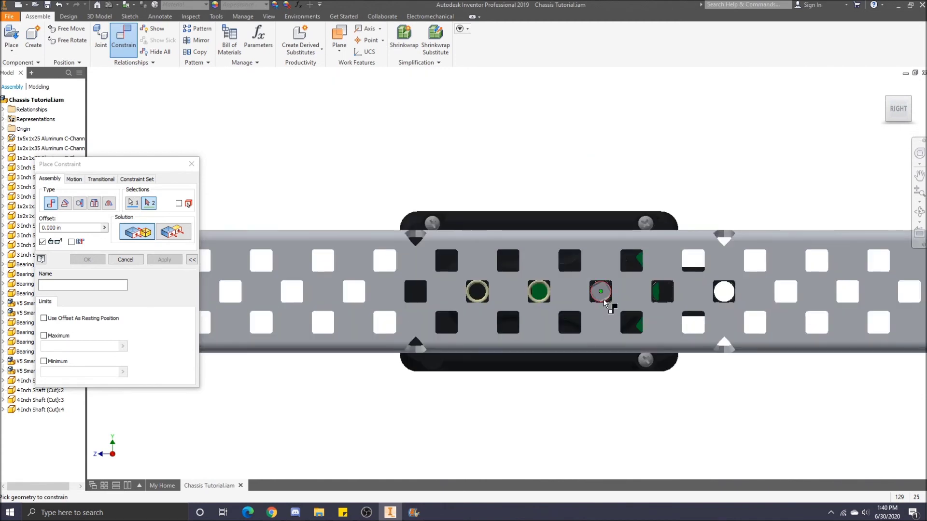
scroll(605, 301, "up", 6)
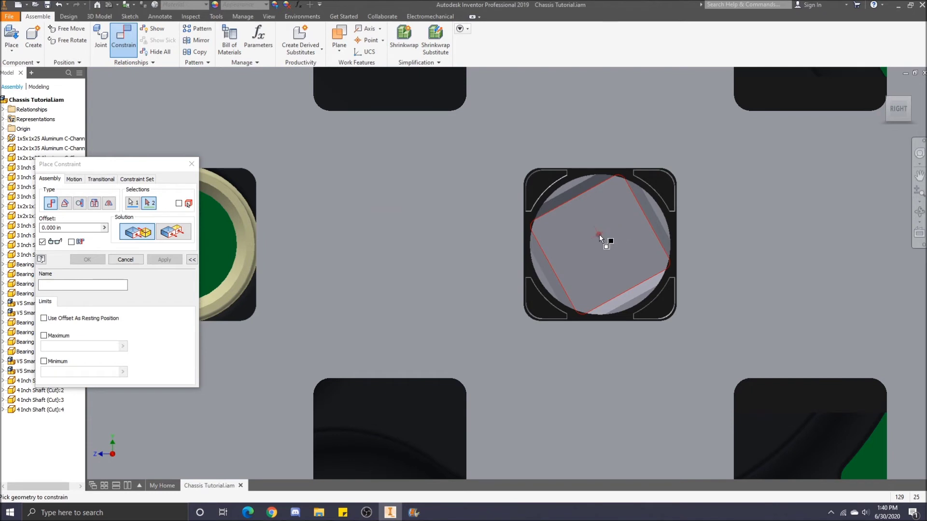
left_click(599, 235)
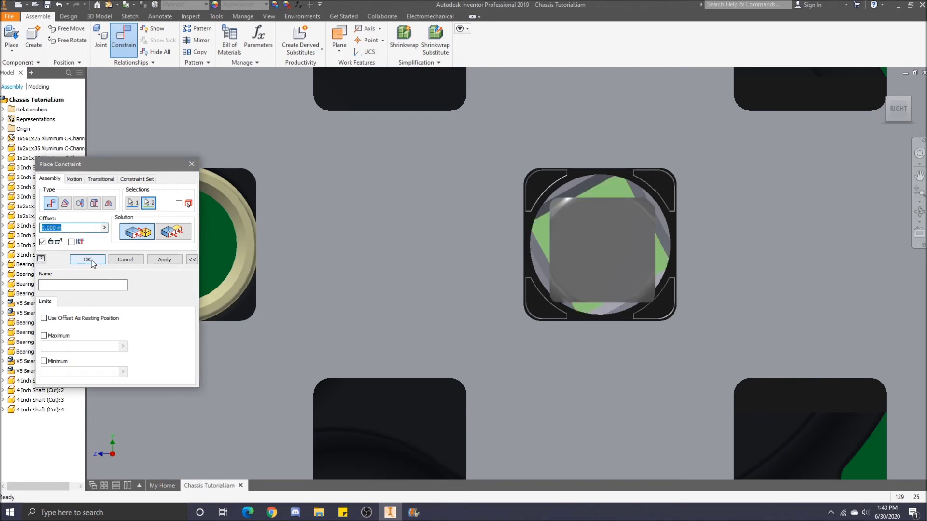
left_click(87, 260)
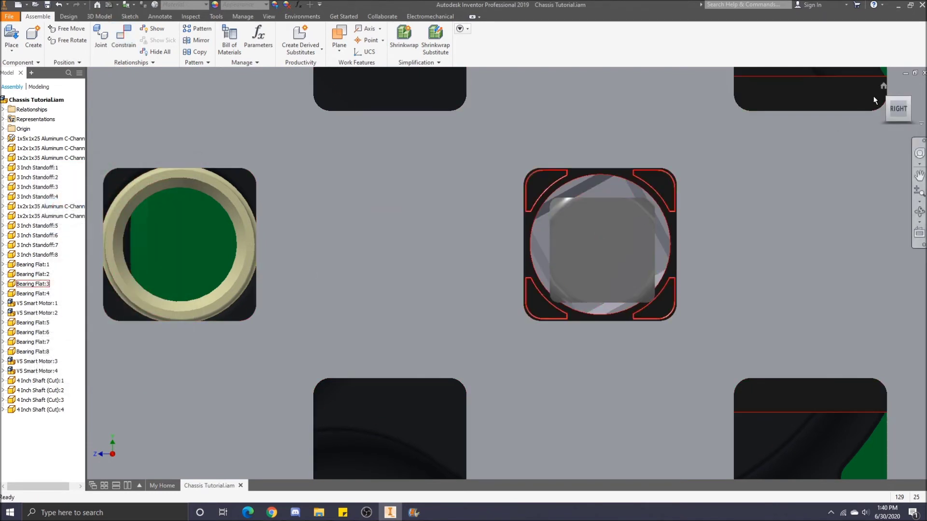
left_click(883, 88)
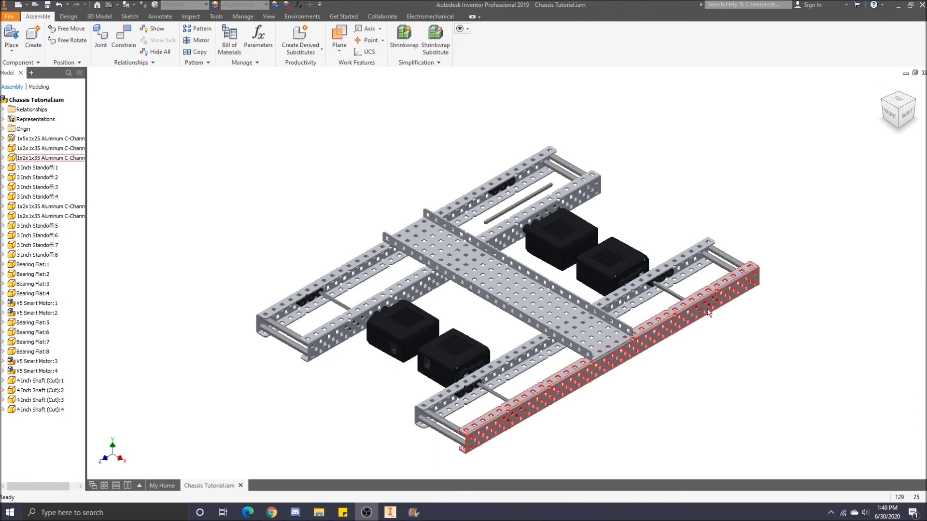
Start a new mate constraint and pick the circular edge of 4 Inch Shaft (Cut):3 as selection 1
scroll(742, 326, "down", 6)
scroll(732, 308, "down", 6)
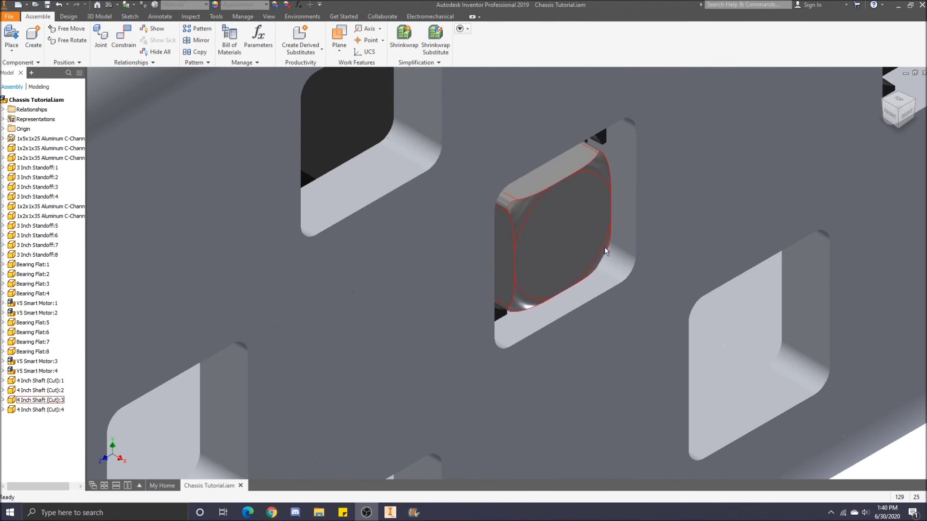
left_click(123, 38)
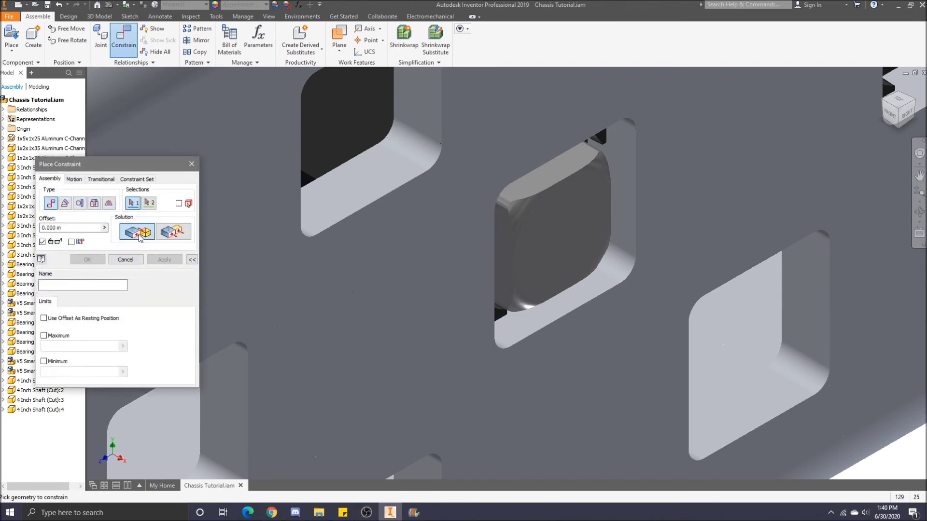
scroll(441, 220, "up", 5)
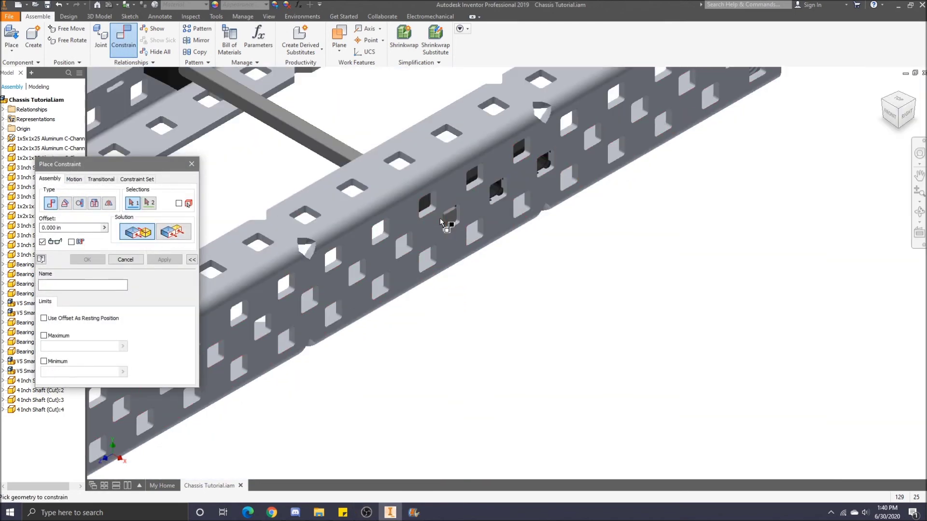
scroll(440, 221, "down", 8)
scroll(424, 262, "up", 2)
scroll(413, 272, "down", 2)
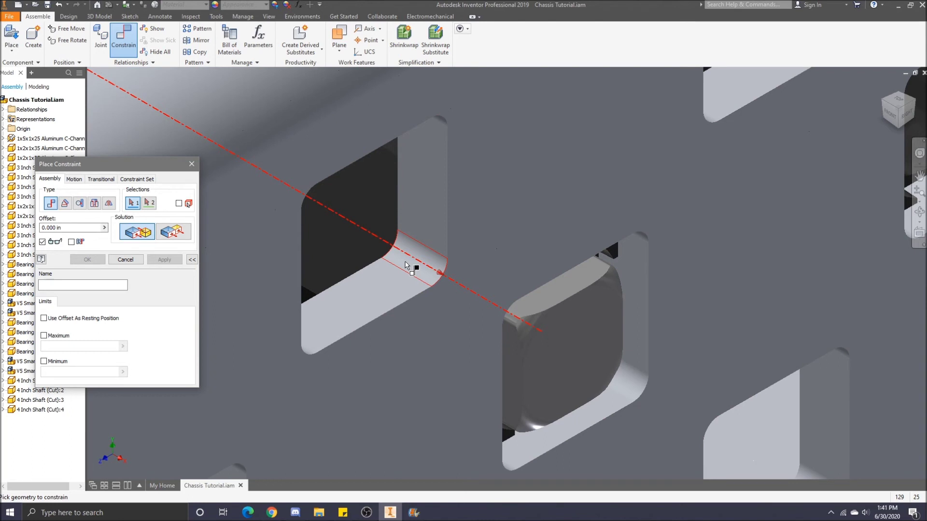
mouse_move(421, 280)
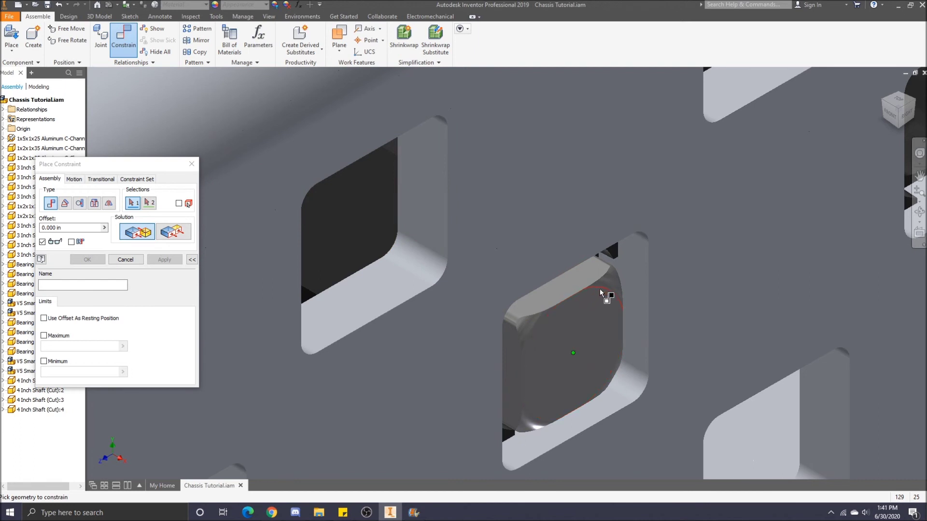
mouse_move(614, 304)
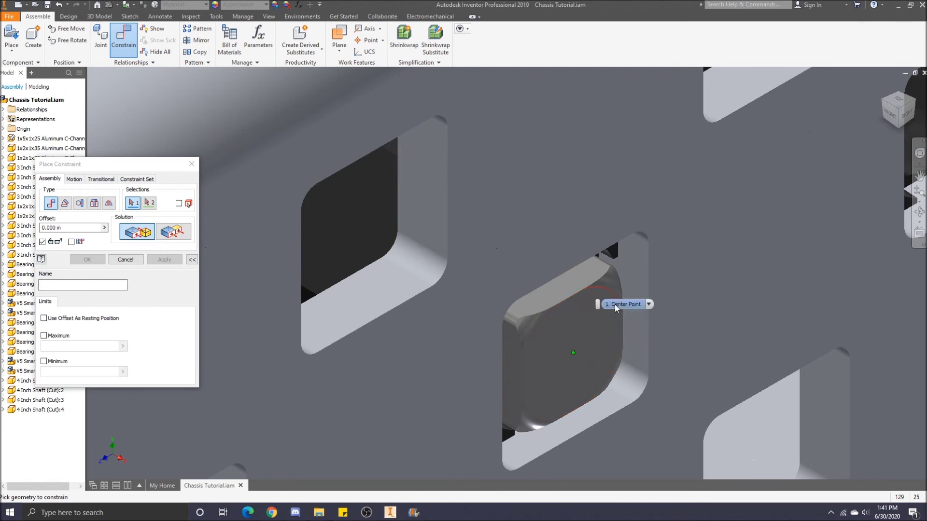
scroll(624, 342, "down", 3)
scroll(642, 379, "up", 6)
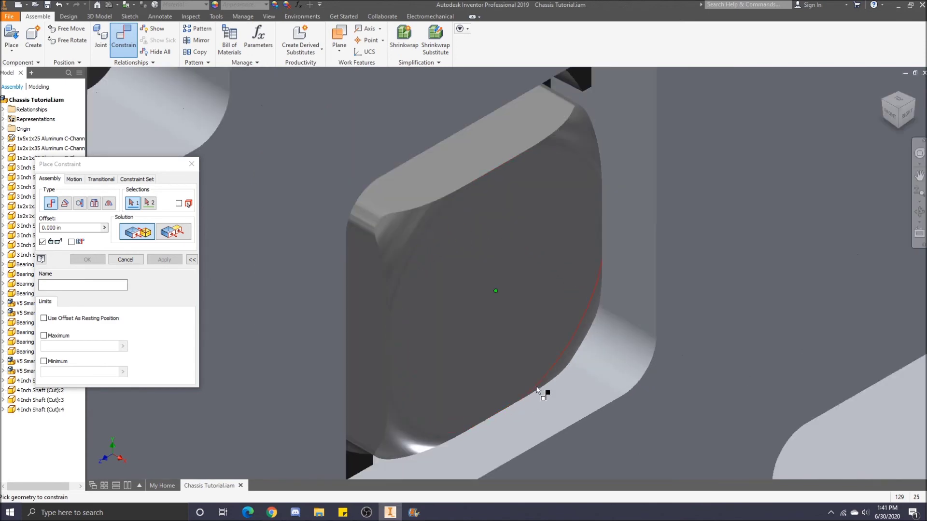
scroll(540, 392, "down", 10)
left_click(883, 86)
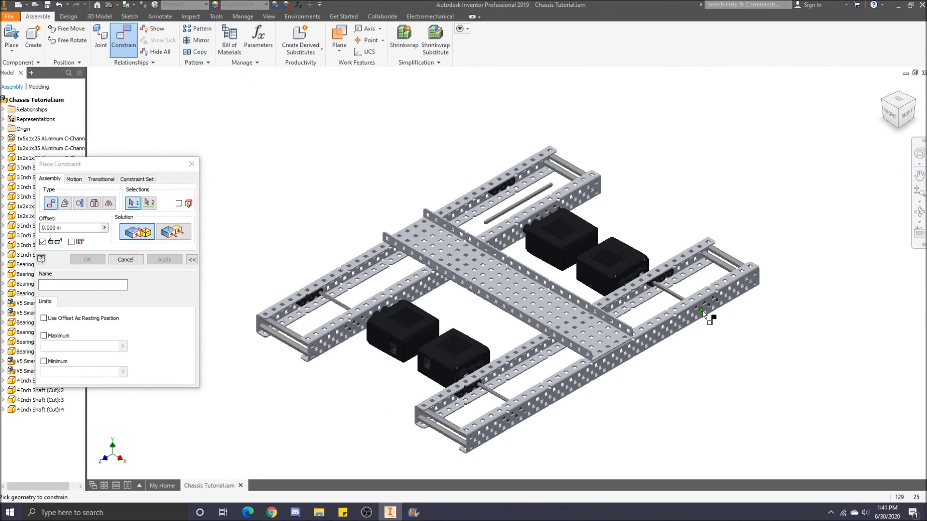
scroll(703, 312, "up", 12)
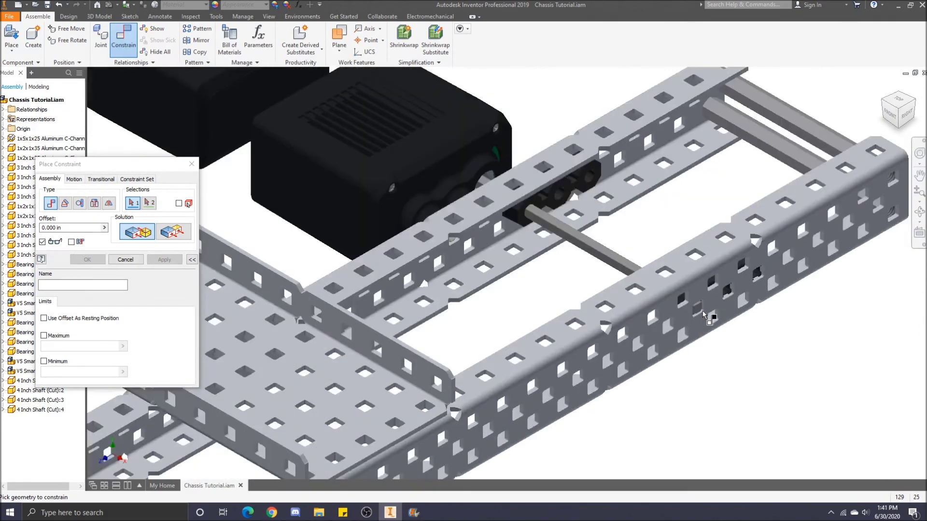
scroll(703, 312, "up", 3)
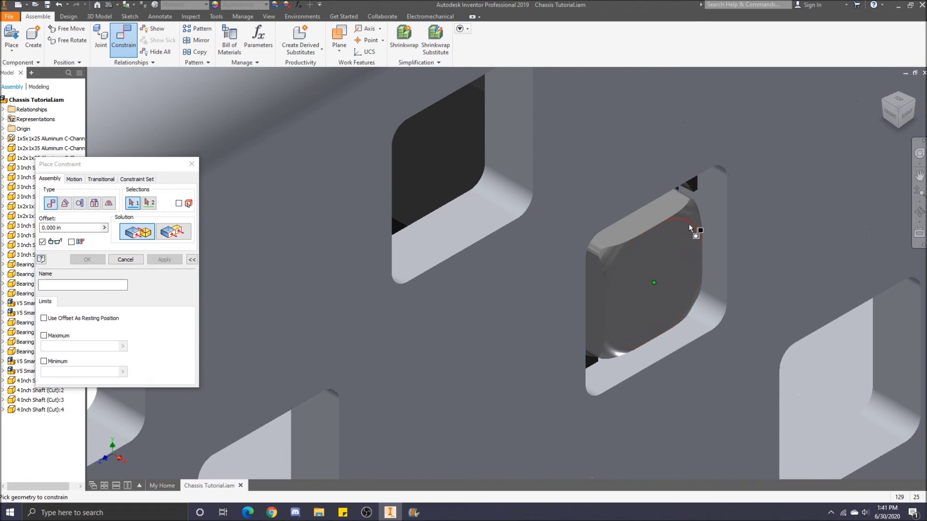
mouse_move(704, 242)
left_click(705, 247)
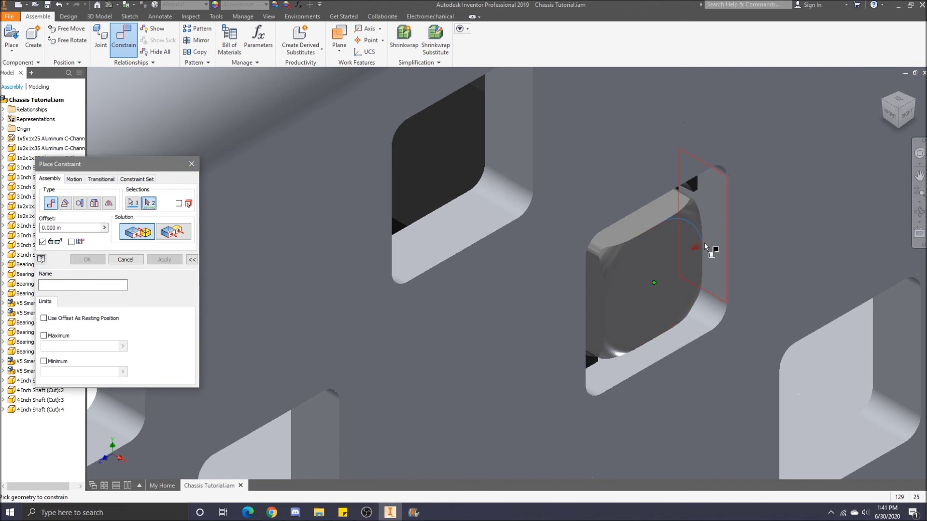
Pick the C-channel bearing hole edge as selection 2 and apply the mate
scroll(705, 248, "up", 10)
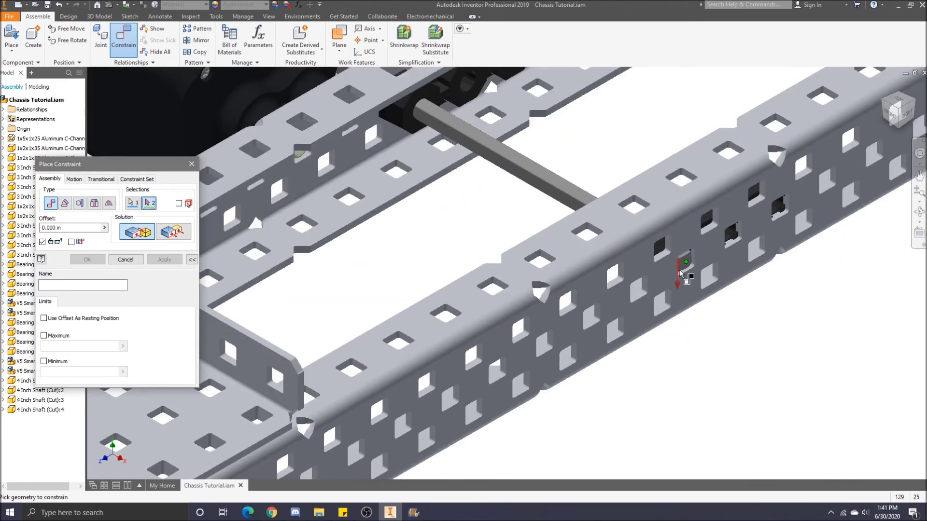
scroll(680, 273, "down", 10)
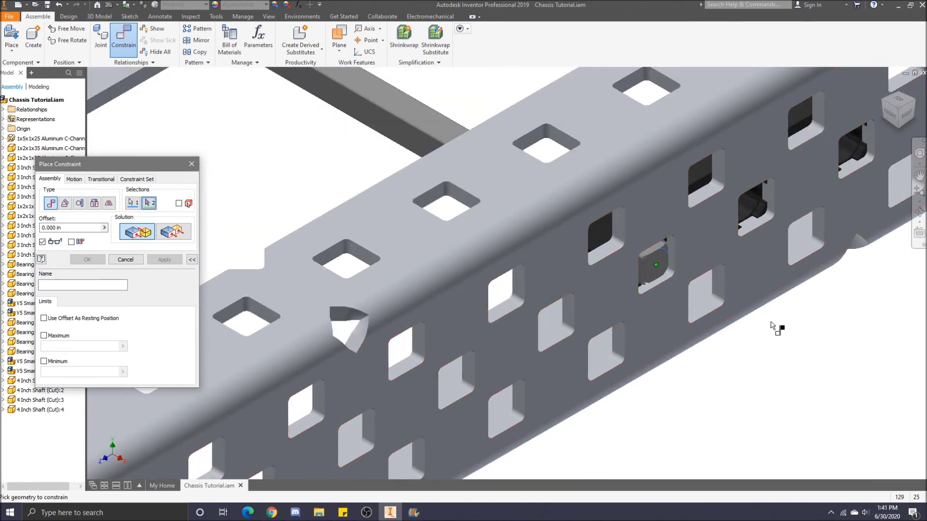
scroll(676, 320, "up", 5)
scroll(707, 270, "down", 3)
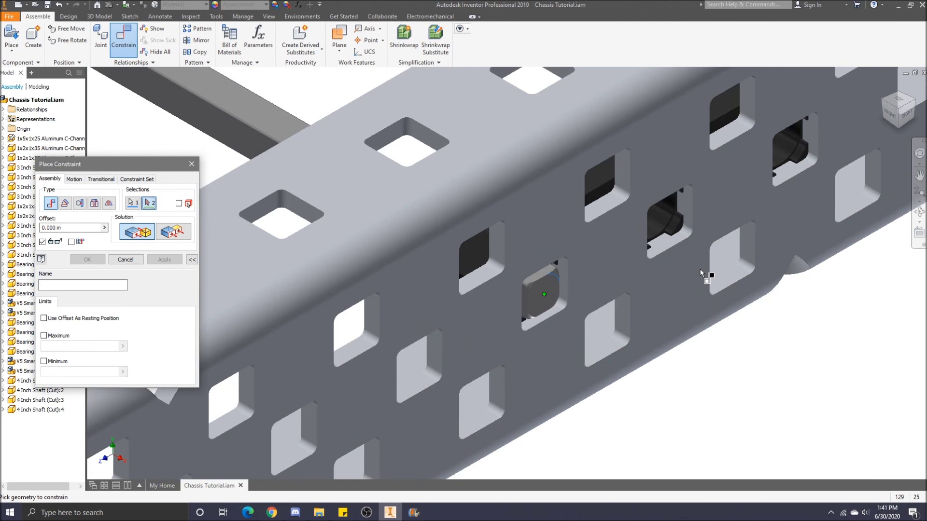
mouse_move(893, 105)
left_mouse_down()
mouse_move(874, 100)
mouse_move(850, 140)
left_mouse_up()
scroll(596, 423, "up", 4)
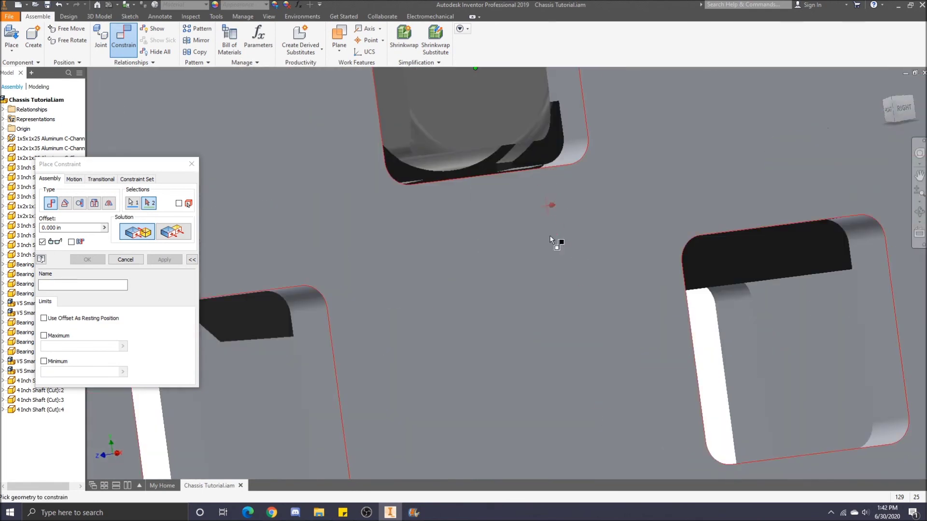
scroll(554, 242, "down", 3)
scroll(521, 160, "up", 2)
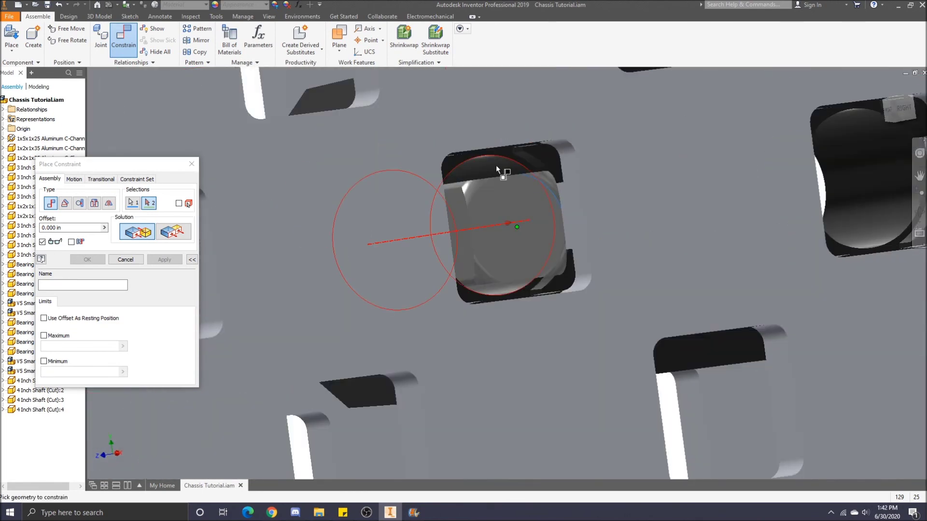
mouse_move(496, 165)
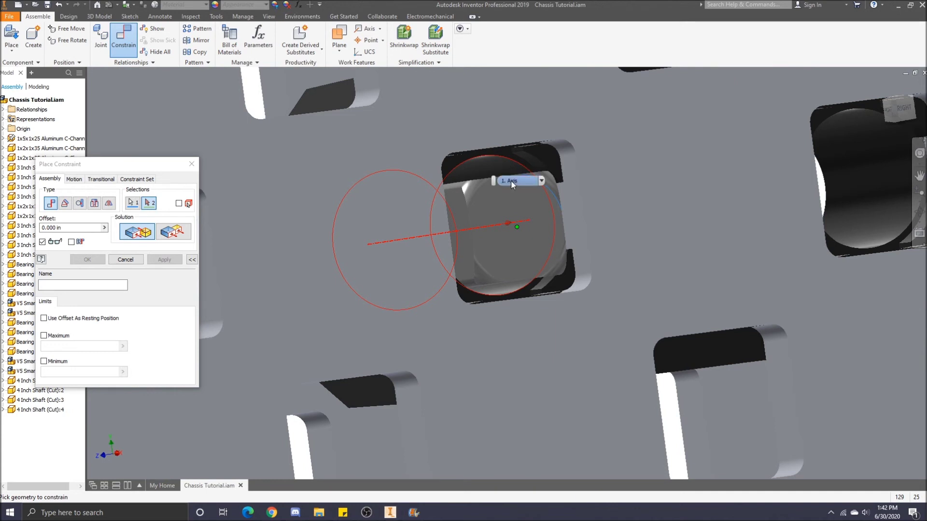
left_click(489, 168)
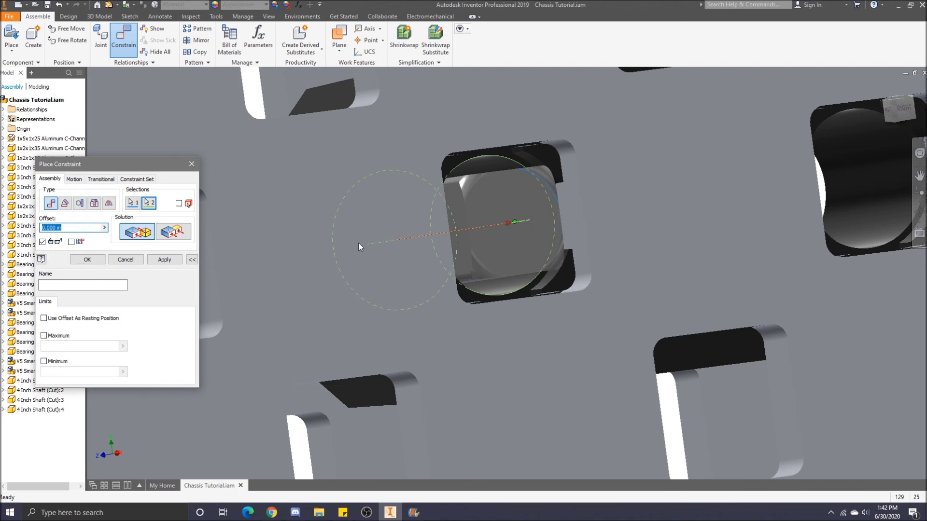
left_click(88, 259)
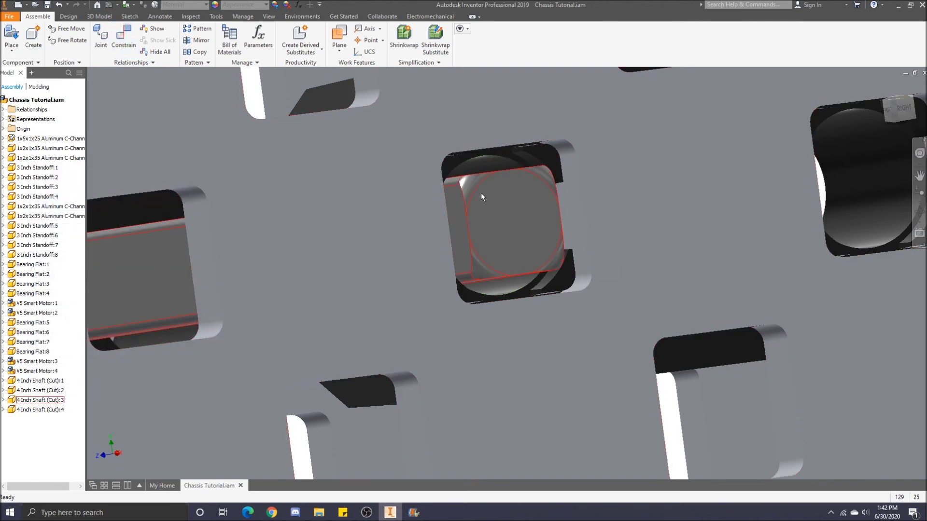
Spin shaft :3 to test its mate, select the 1x2x1x35 aluminum C-channel, and return to isometric view
mouse_move(481, 193)
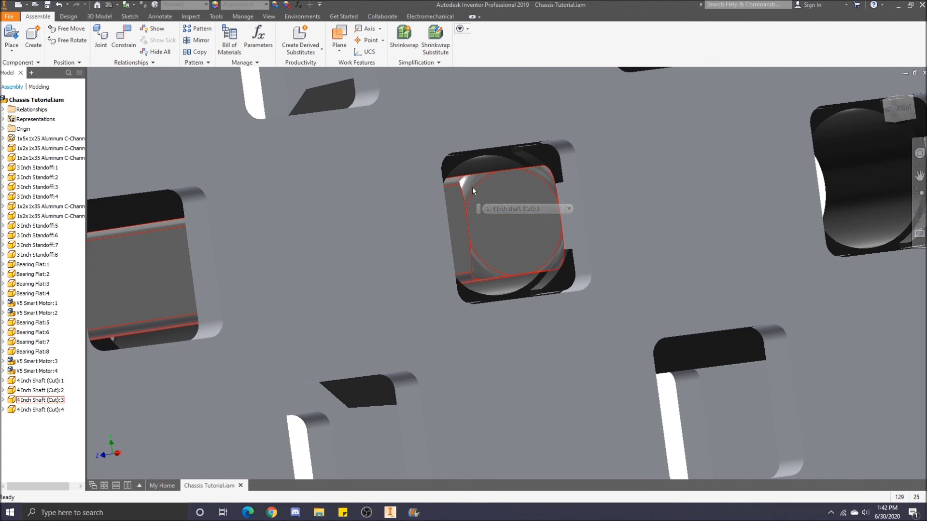
left_click_drag(472, 186, 435, 207)
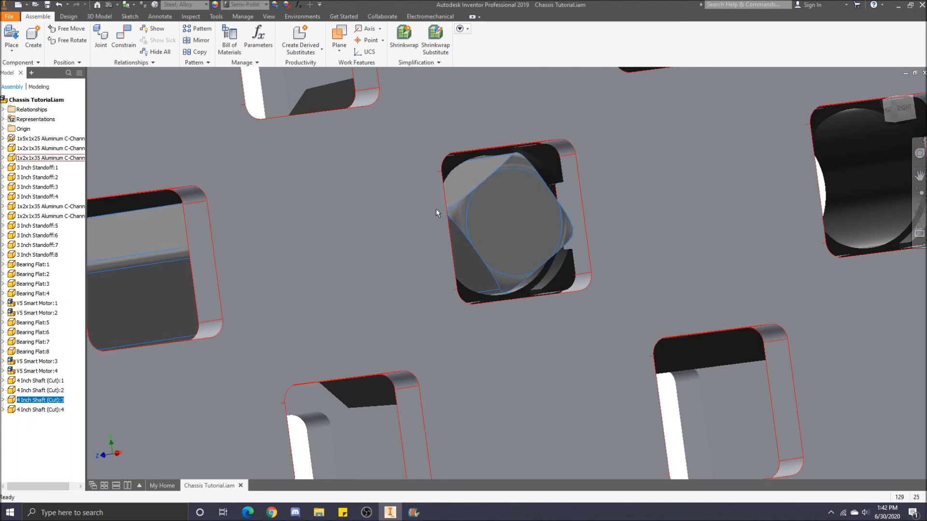
mouse_move(435, 208)
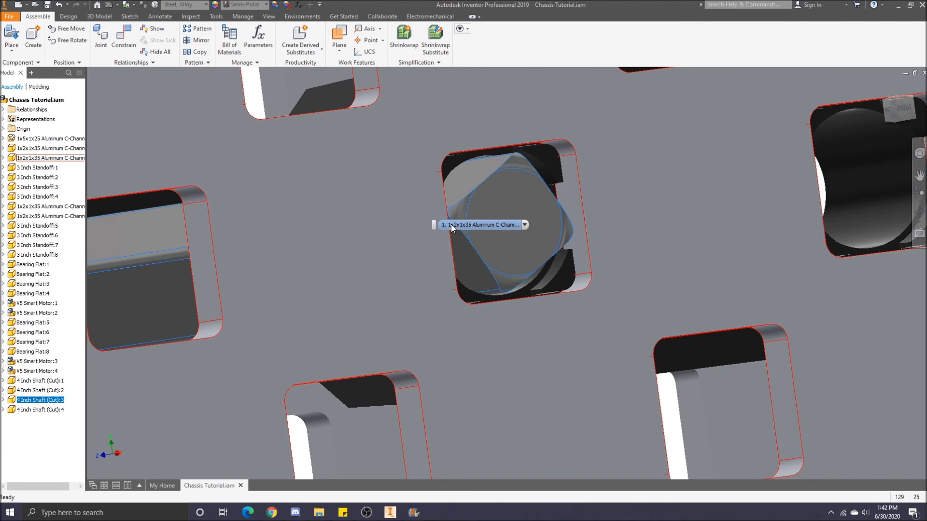
scroll(451, 224, "down", 5)
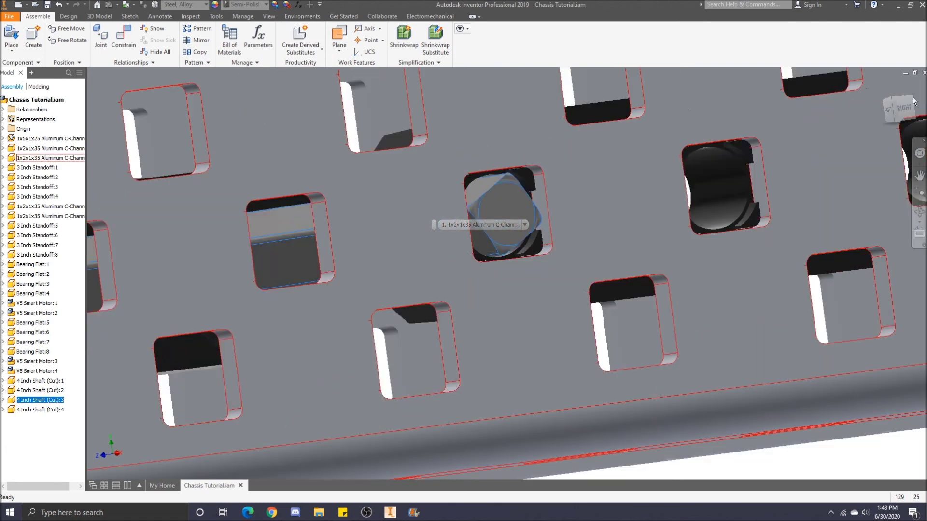
left_click(482, 225)
left_click(892, 101)
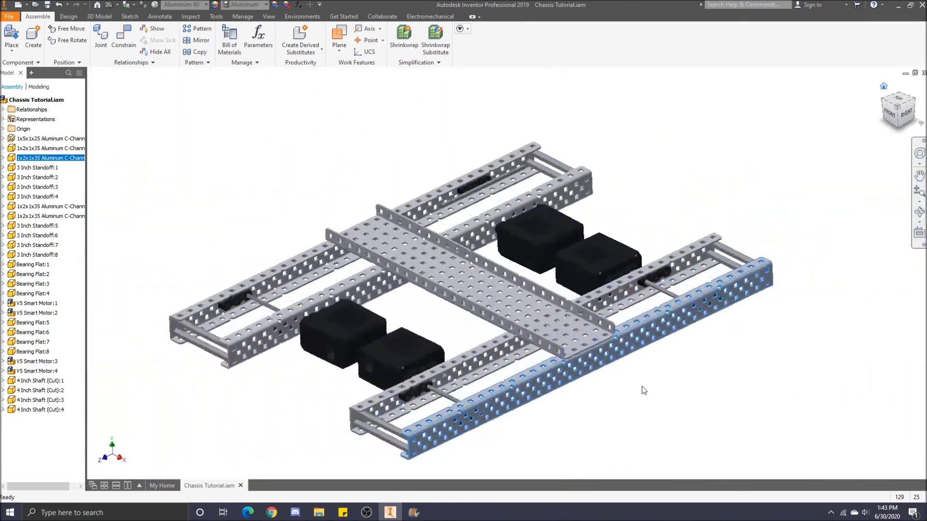
Select and deselect shaft :3 and the motor shaft, then zoom in on the loose shaft's end
scroll(642, 389, "up", 5)
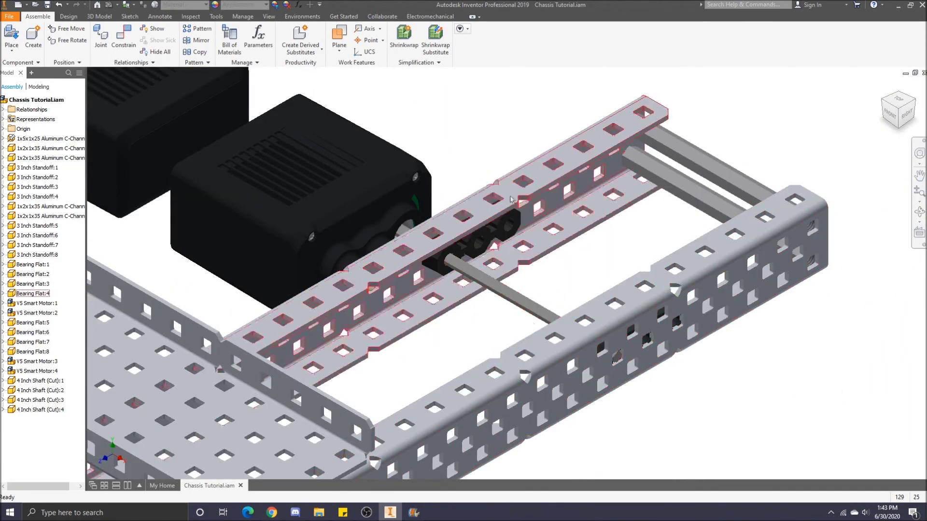
left_click(483, 281)
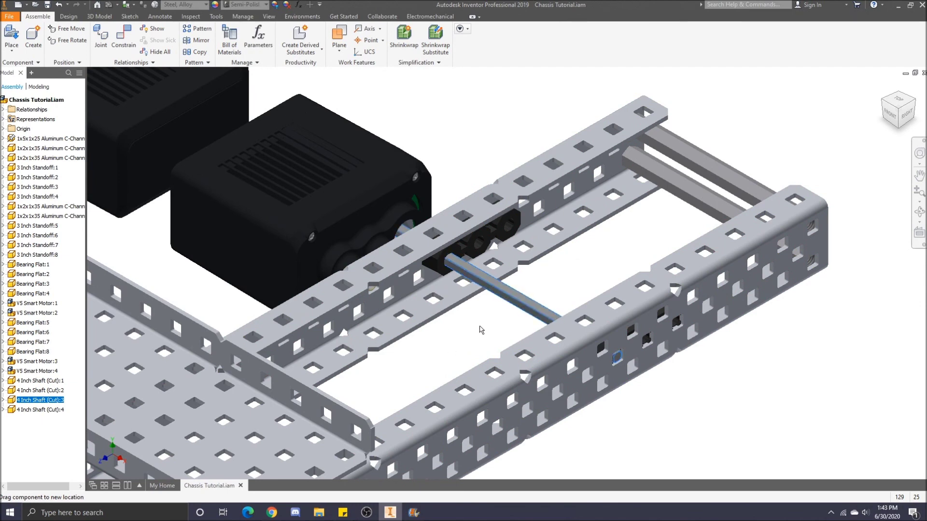
key("Escape")
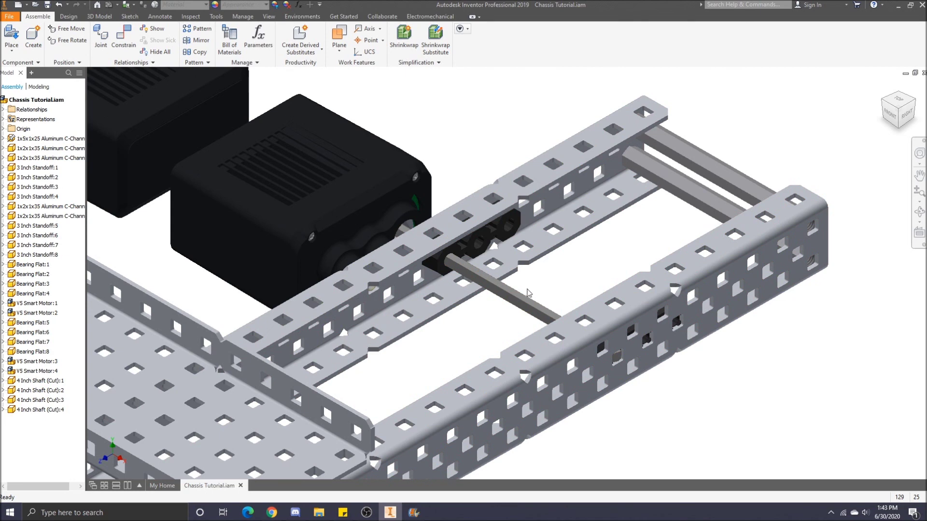
left_click(550, 314)
left_click(590, 245)
scroll(589, 245, "down", 8)
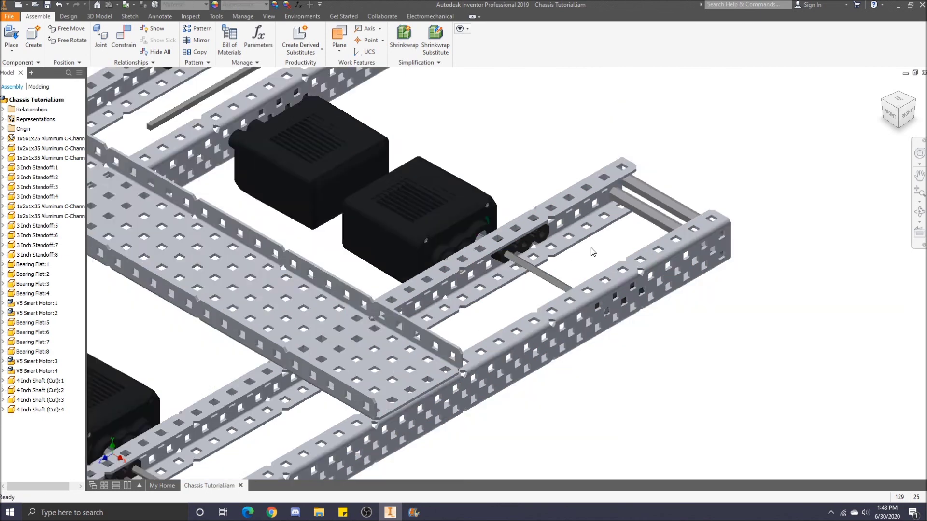
scroll(396, 201, "up", 4)
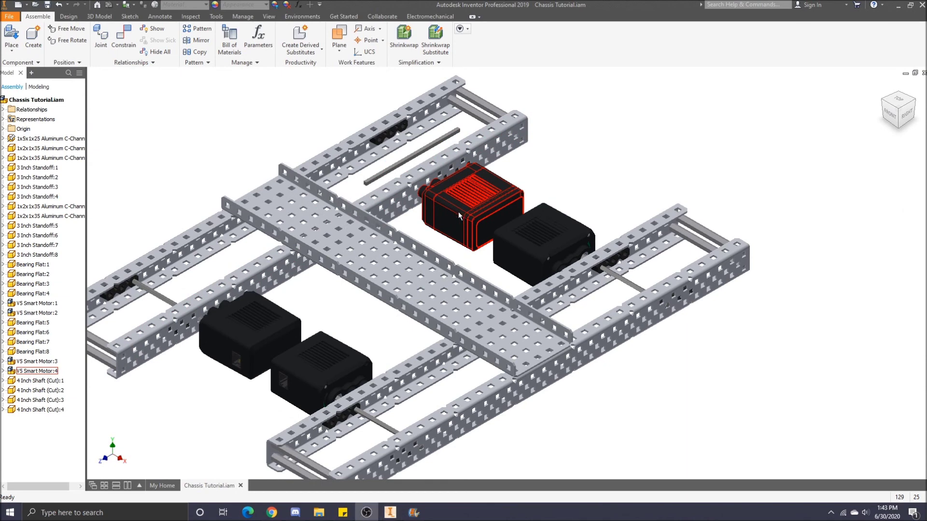
scroll(365, 182, "up", 8)
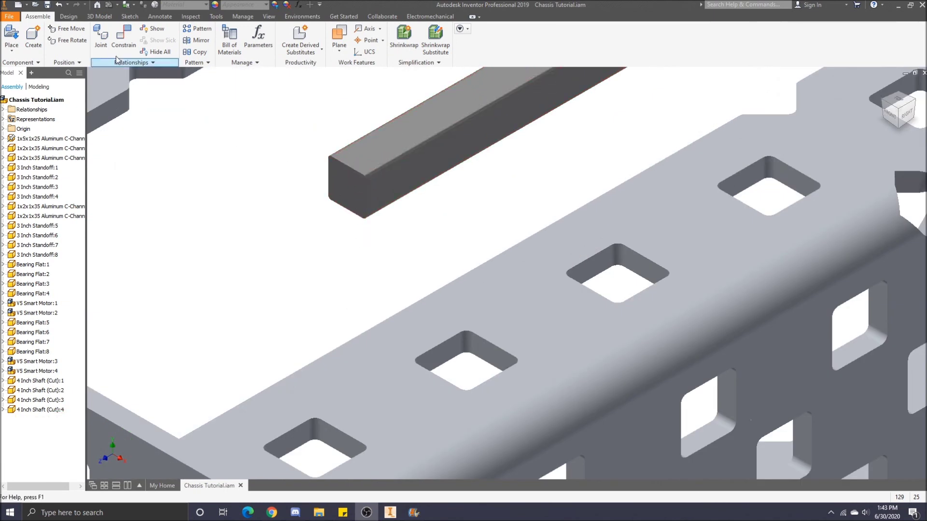
From the LEFT view, apply a 0.000 in mate between shaft :4's end face and the square hole's inner face
left_click(123, 36)
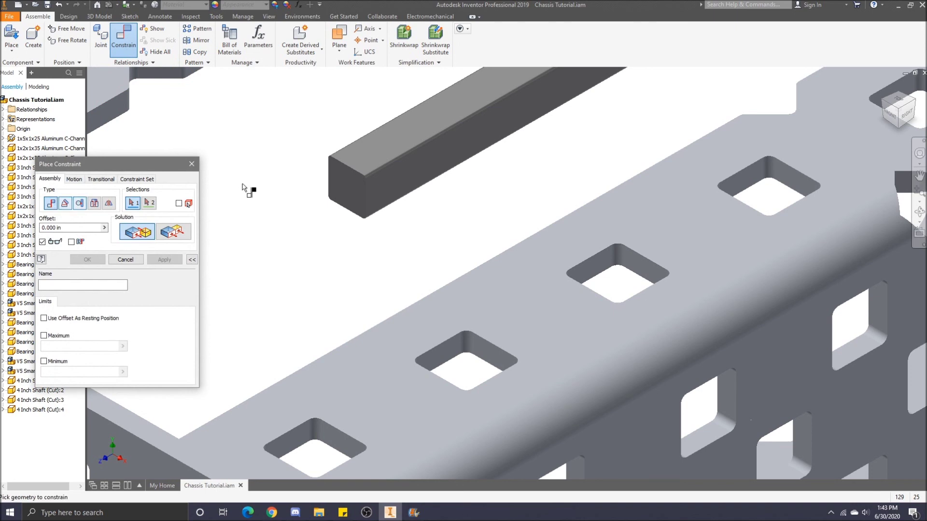
left_click(353, 189)
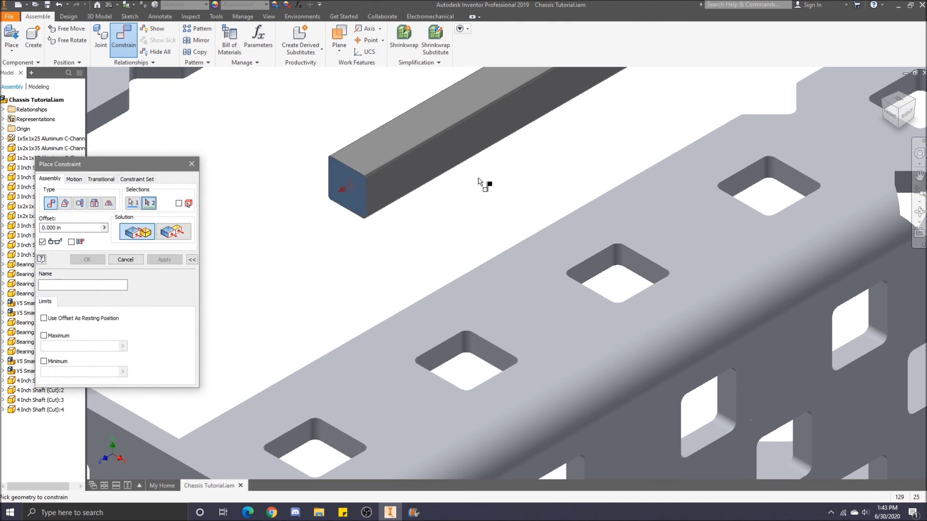
left_click(884, 104)
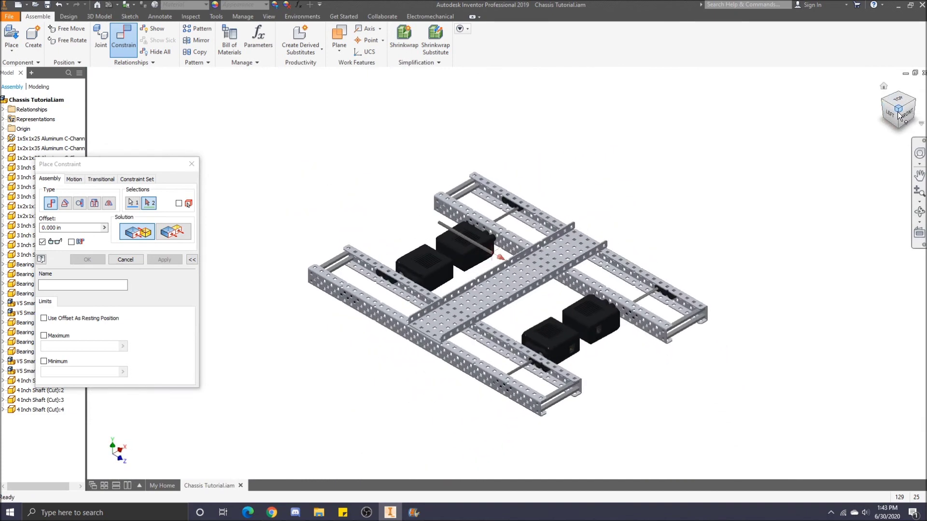
left_click(887, 115)
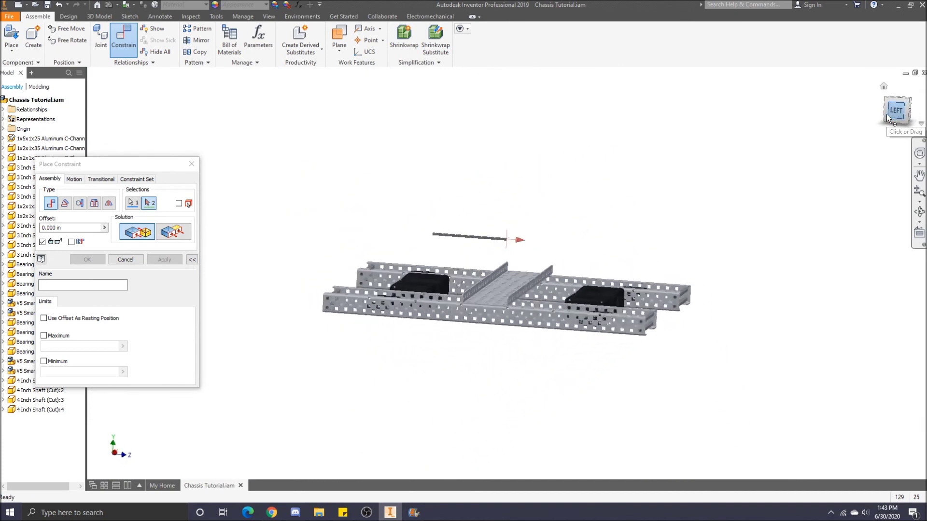
scroll(415, 294, "up", 10)
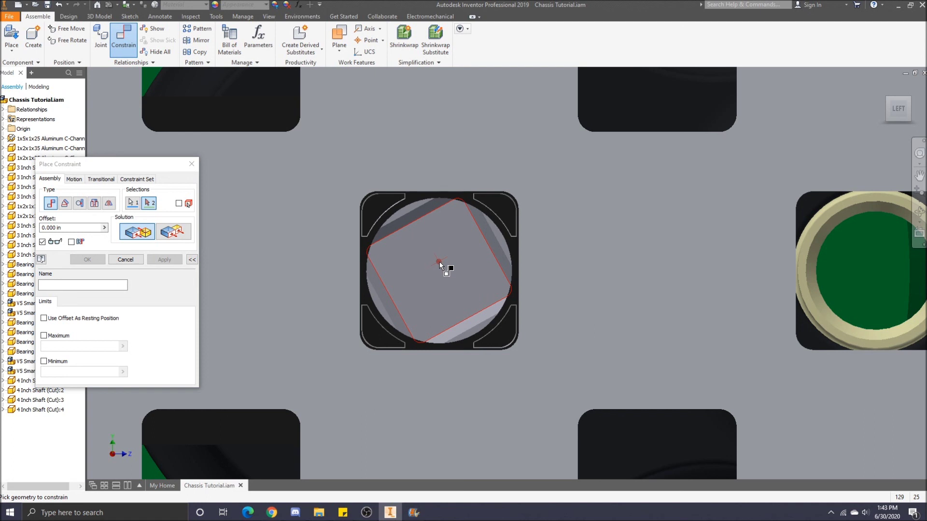
left_click(439, 262)
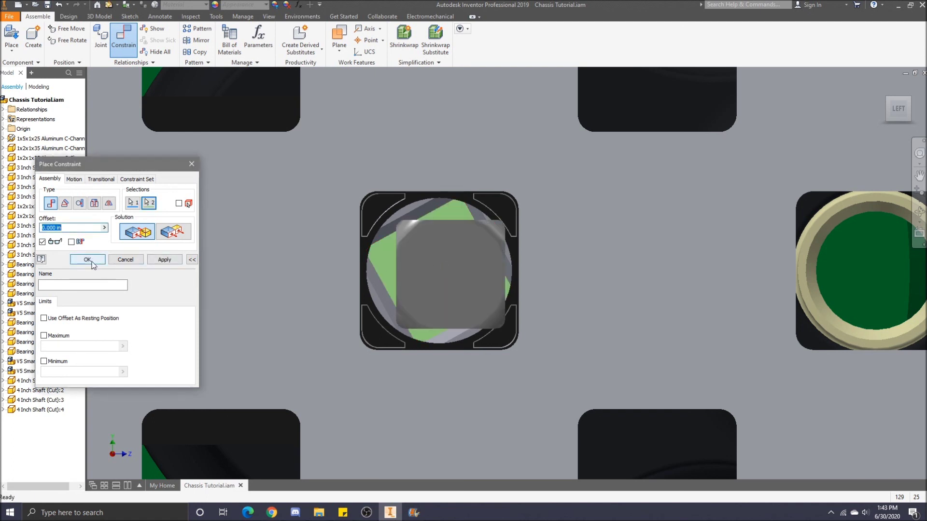
left_click(87, 260)
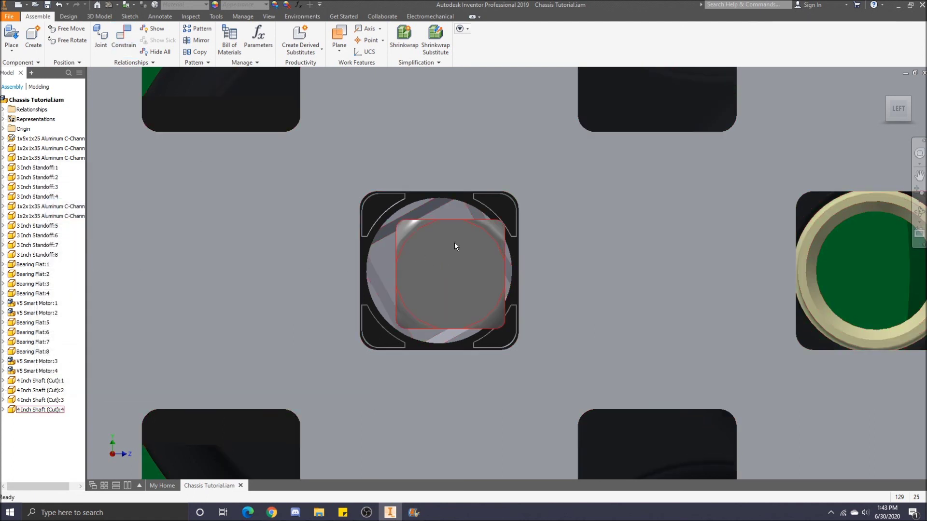
left_click(887, 100)
Look down onto the right-hand C-channel and zoom in on its holes
left_click(899, 115)
scroll(519, 369, "up", 5)
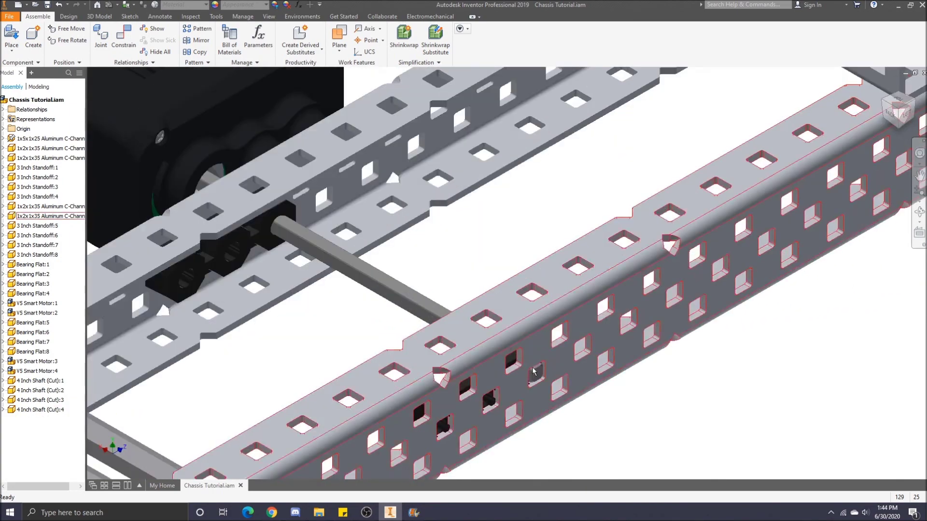
scroll(533, 371, "up", 3)
scroll(532, 371, "down", 5)
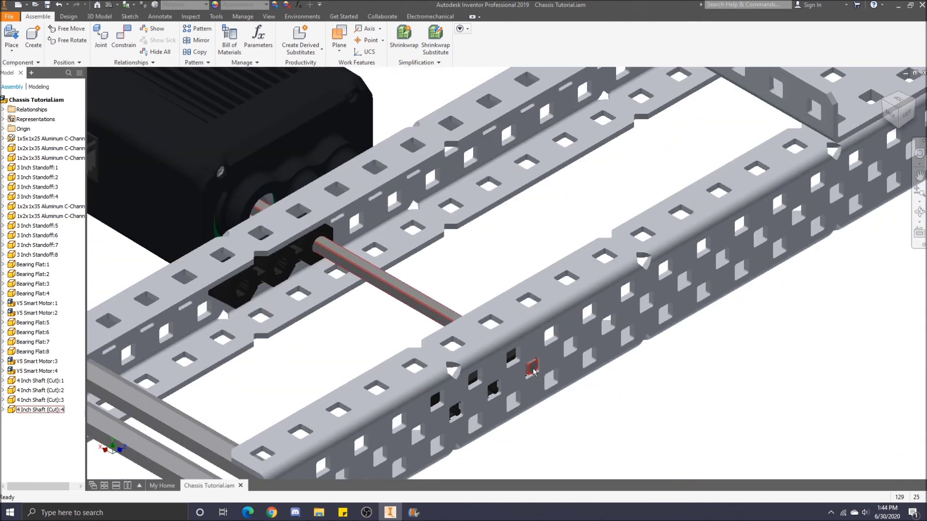
scroll(533, 370, "up", 4)
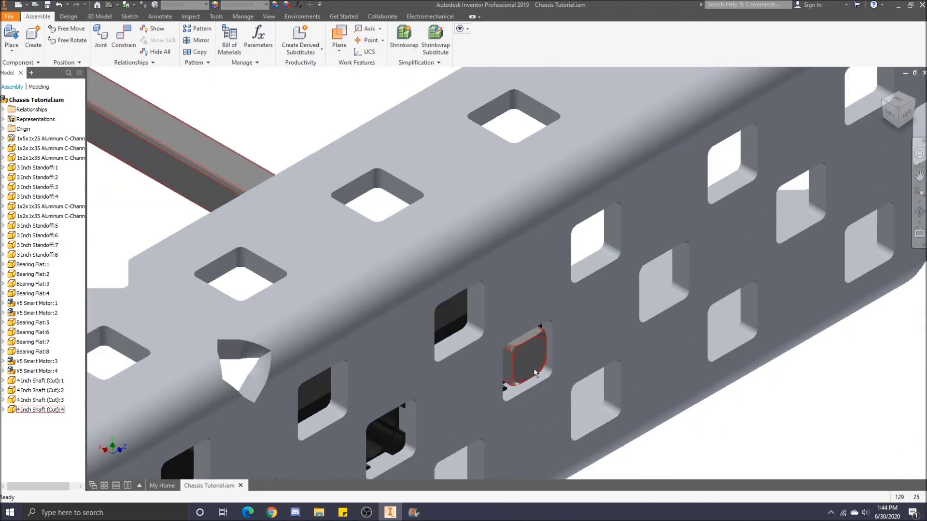
Align 4 Inch Shaft (Cut):4's end axis with the outer C-channel hole, then return home
left_click(125, 46)
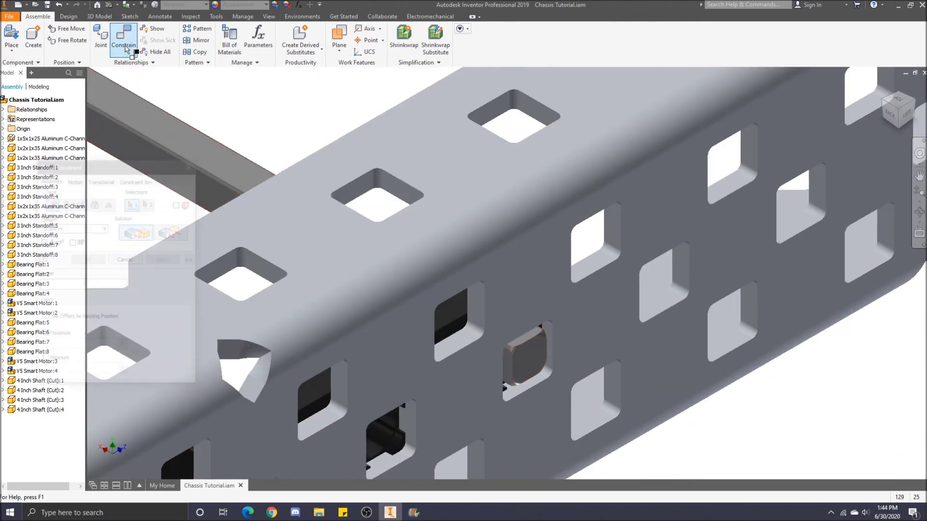
left_click(543, 340)
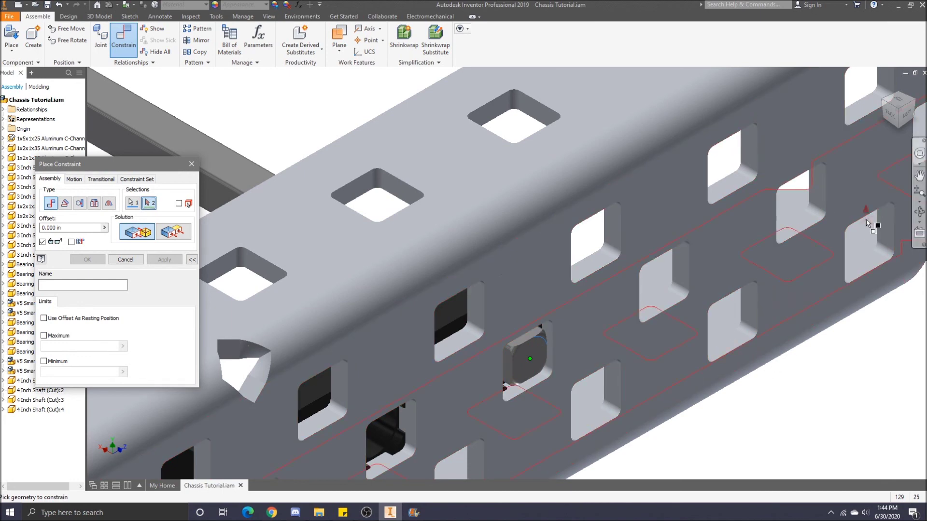
left_click_drag(898, 111, 914, 140)
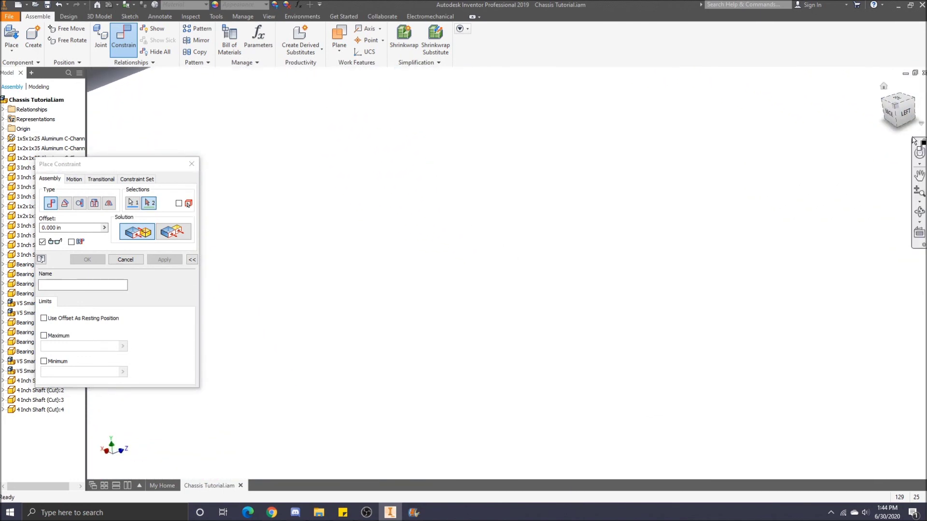
left_click(919, 174)
left_click_drag(341, 171, 691, 453)
key("Escape")
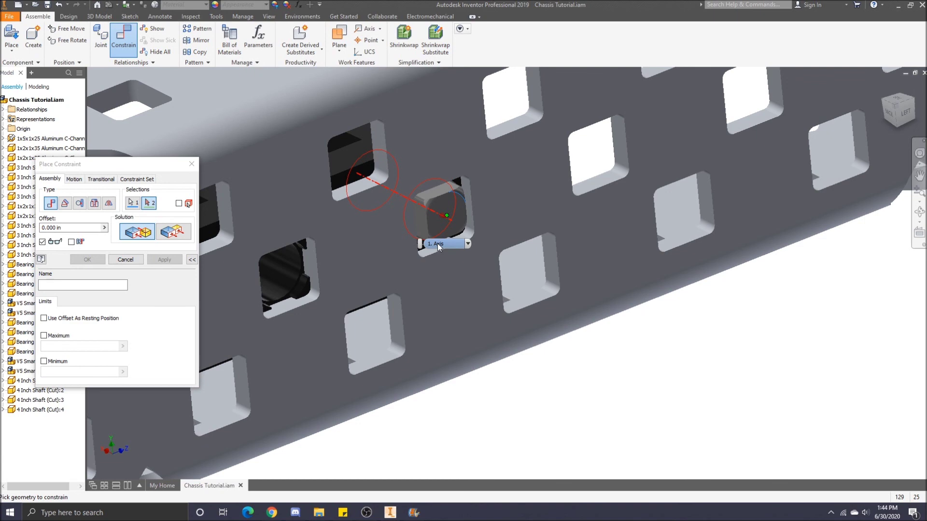
left_click(431, 229)
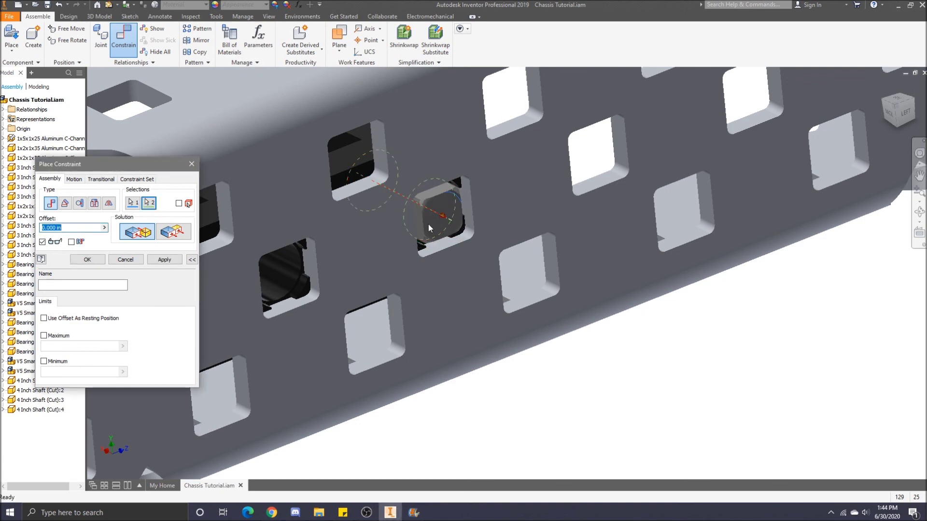
left_click(87, 259)
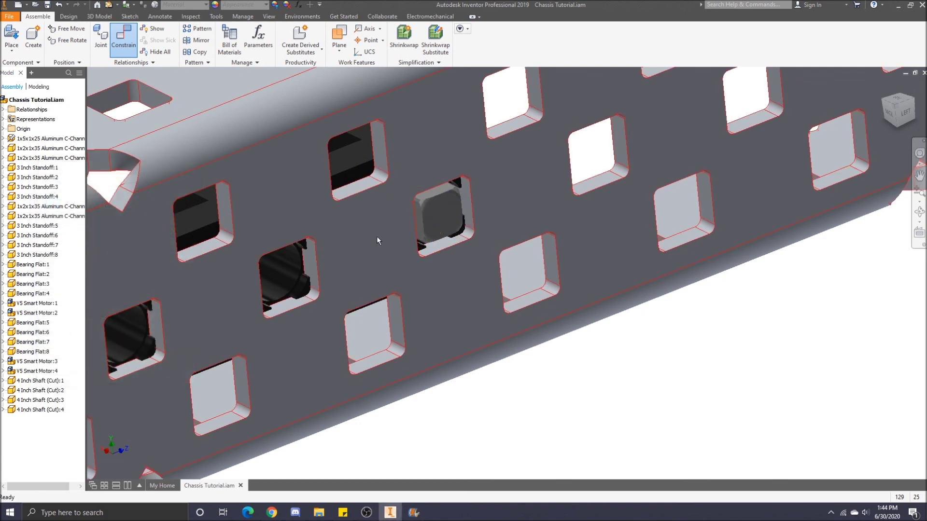
left_click(883, 86)
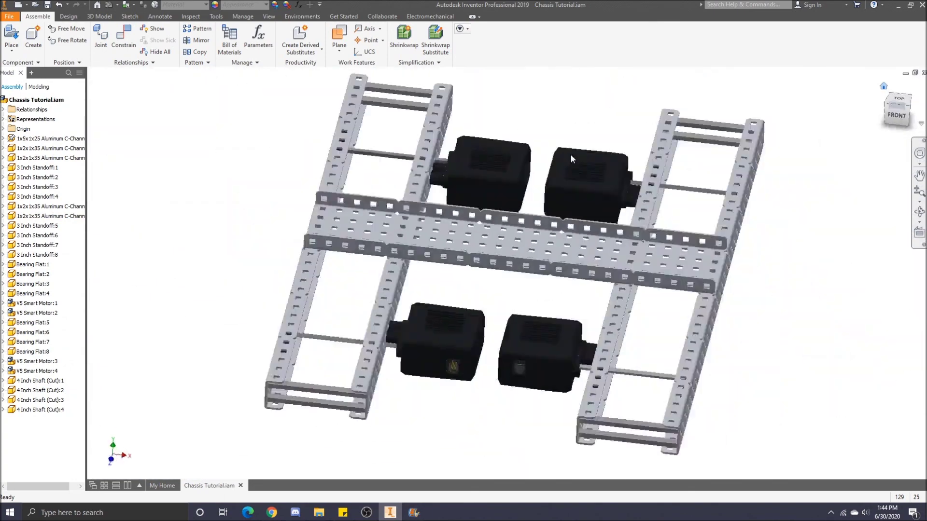
left_click(515, 166)
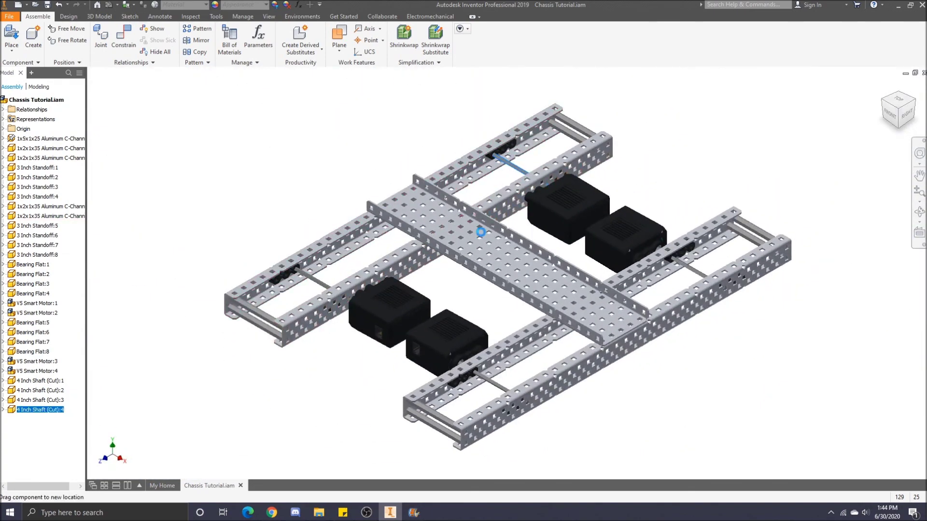
left_click(688, 267)
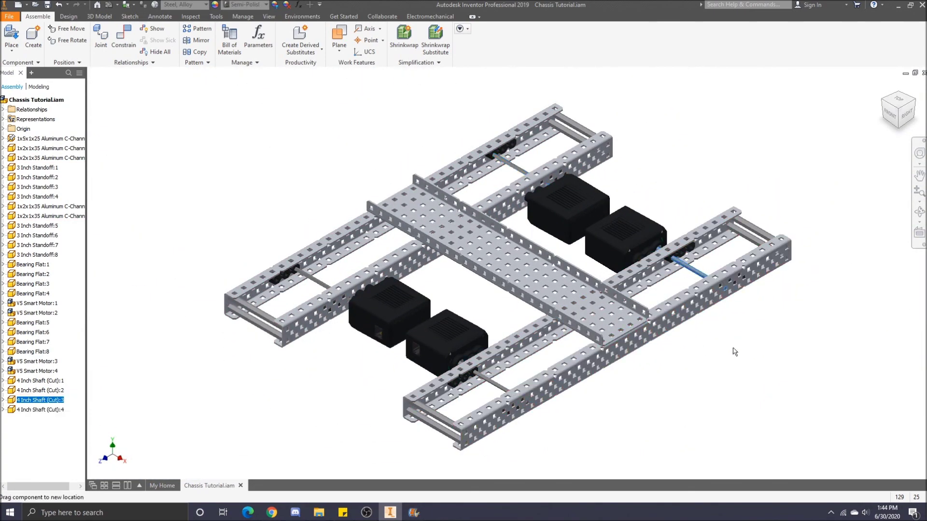
left_click(489, 389)
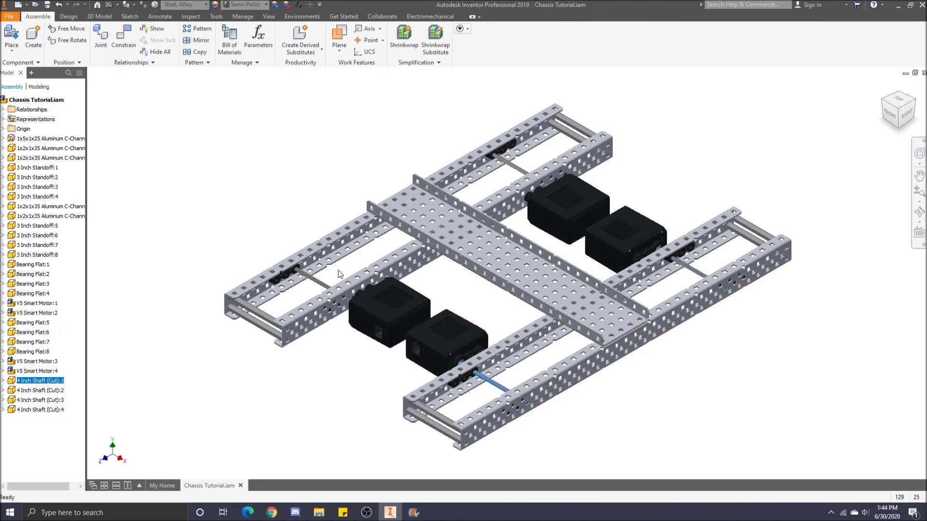
left_click(315, 285)
left_click(362, 374)
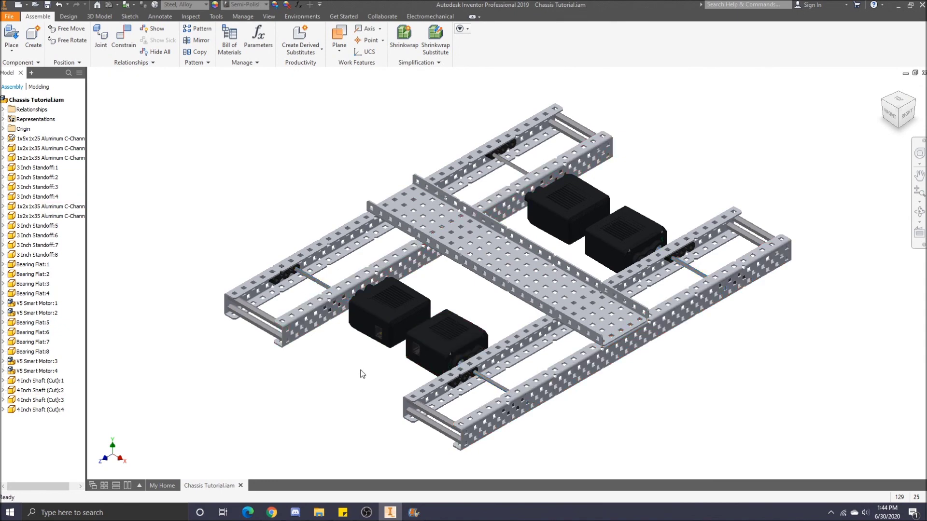